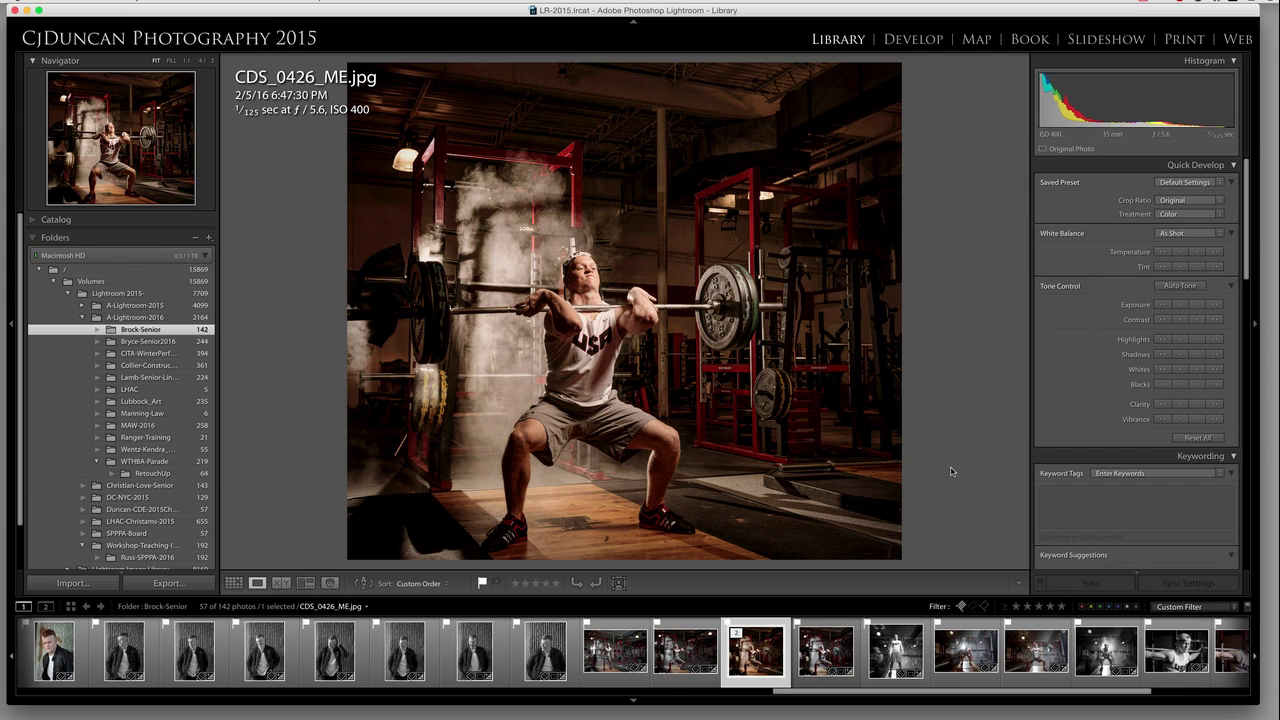
# Compare the raw CDS_0426.dng, then select the edited CDS_0426_ME.jpg in the filmstrip.
pyautogui.click(824, 648)
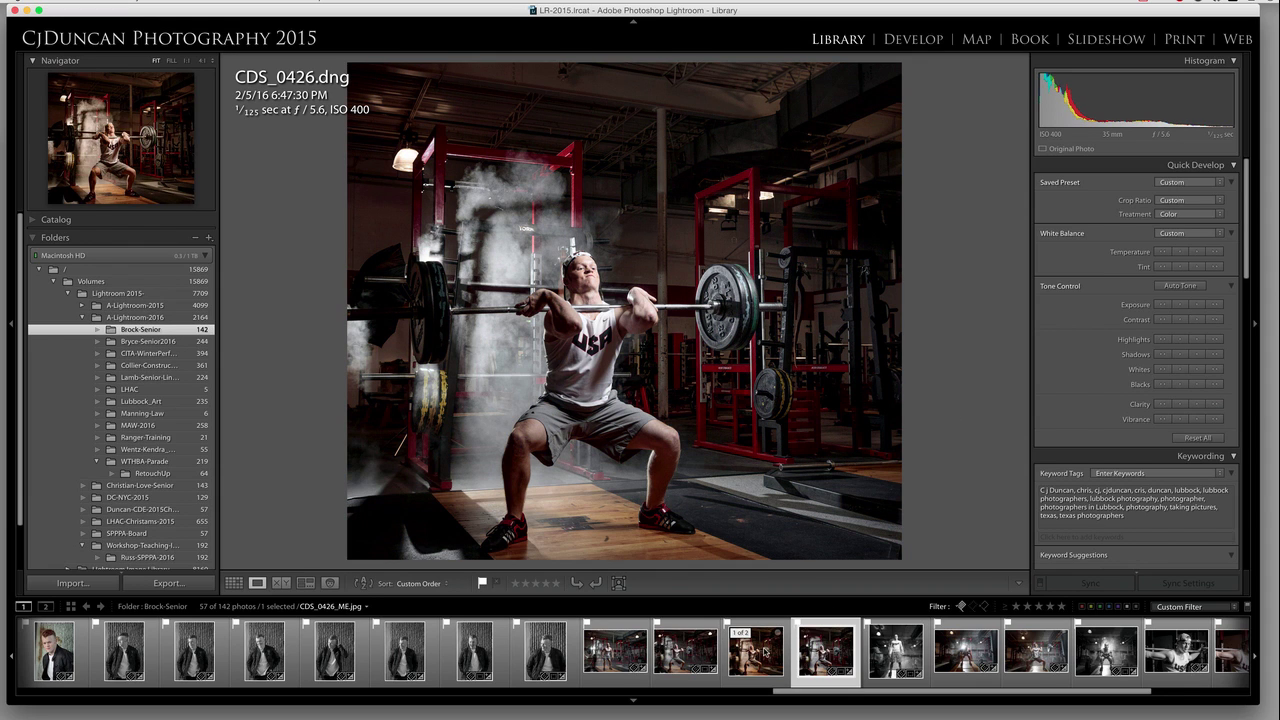
pyautogui.click(757, 648)
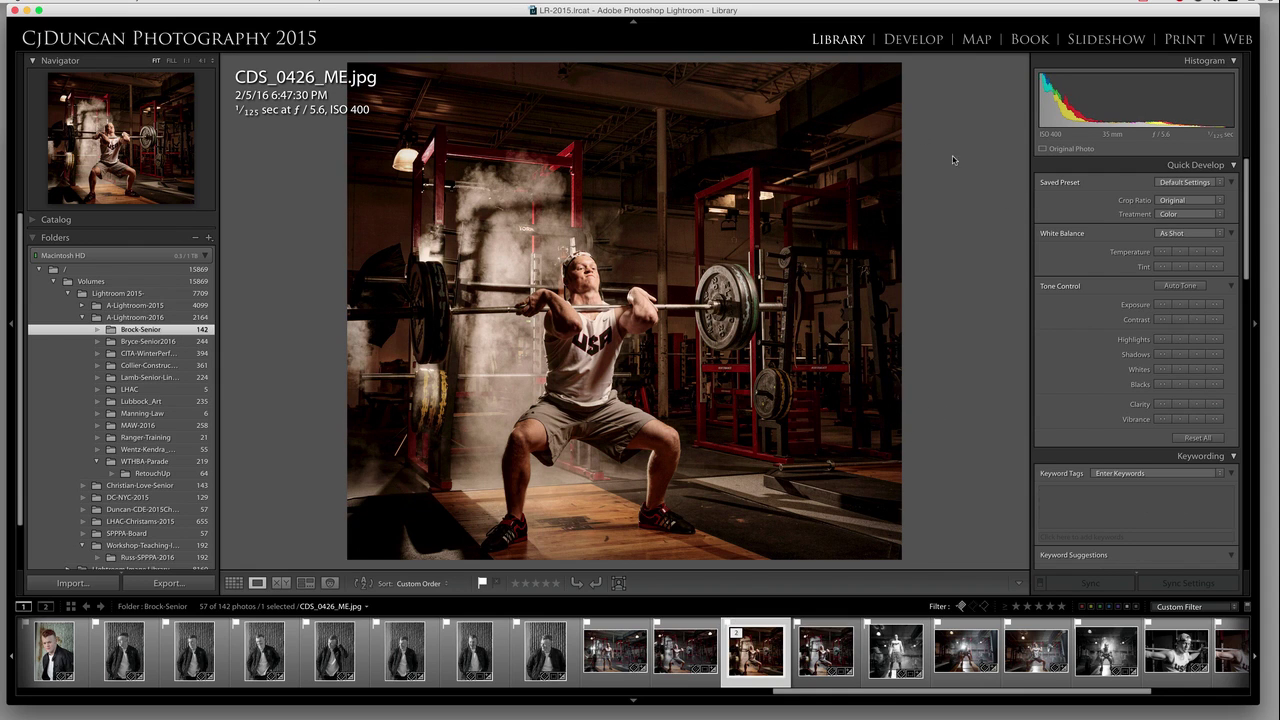
# In Develop, check the Crop tool without cropping, then create virtual copy CDS_0426_ME.jpg Copy 1.
pyautogui.click(913, 39)
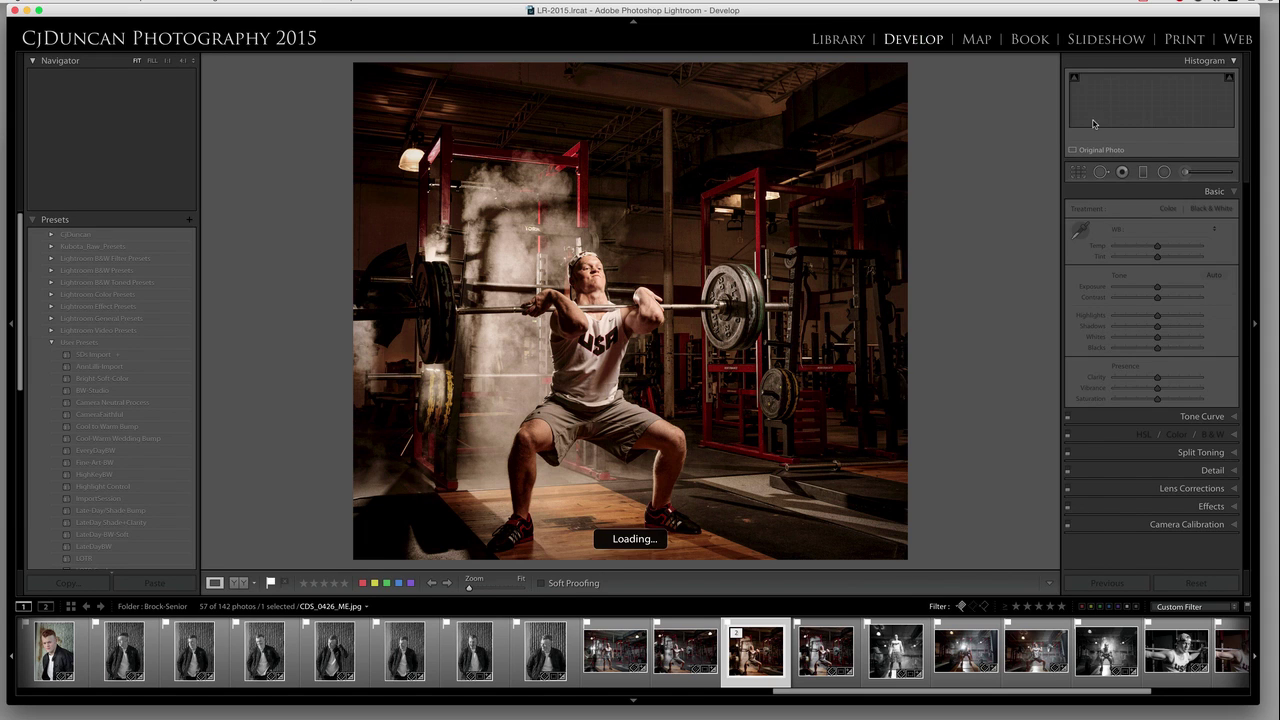
pyautogui.click(1077, 173)
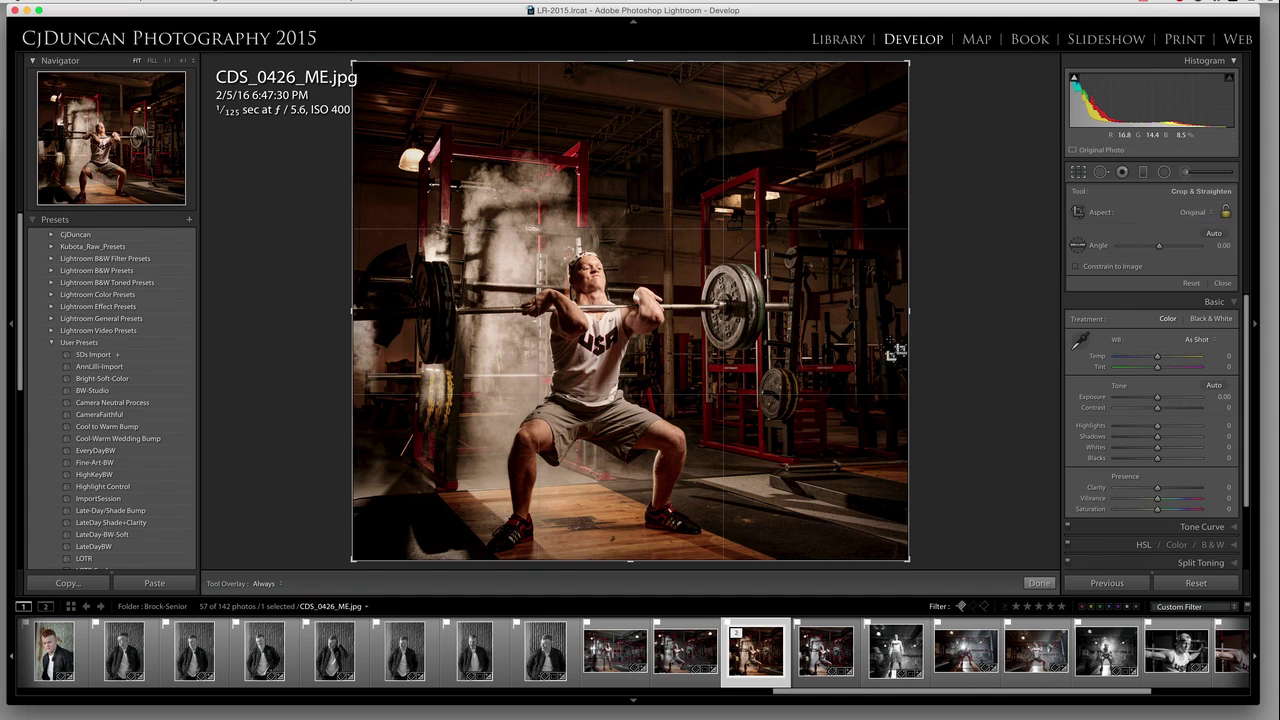
pyautogui.click(1078, 173)
pyautogui.rightClick(752, 654)
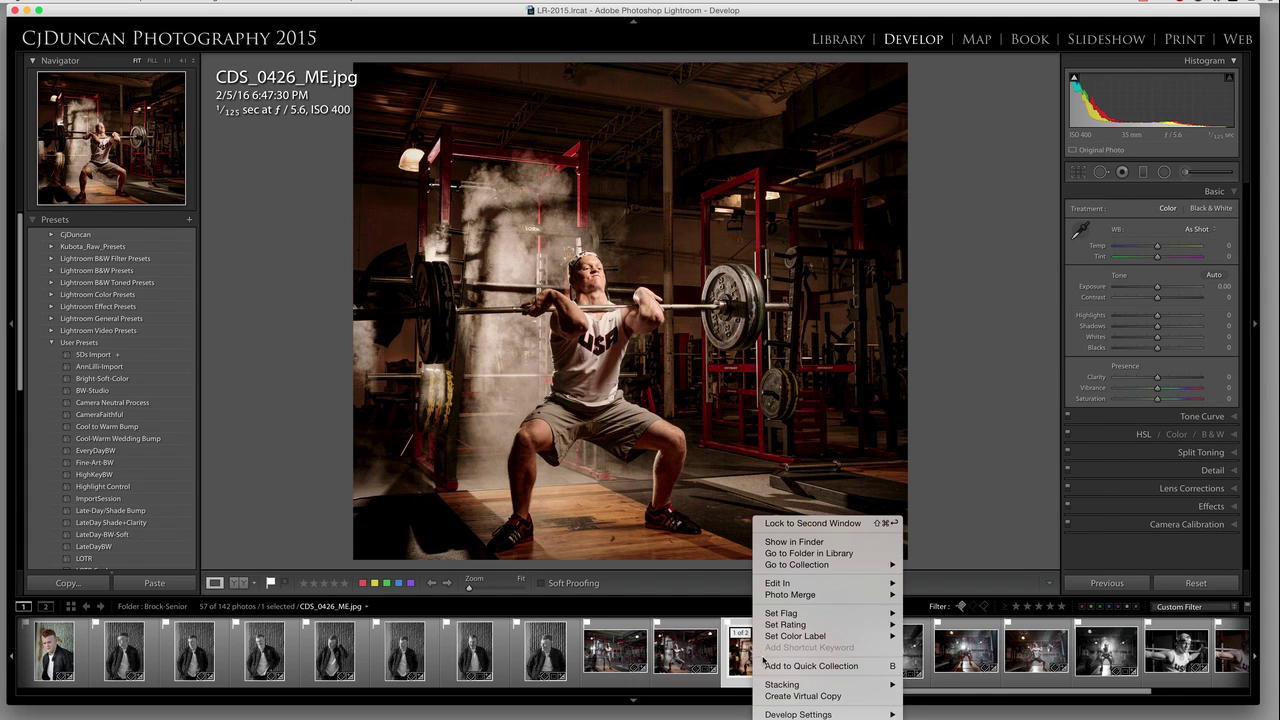
pyautogui.click(797, 696)
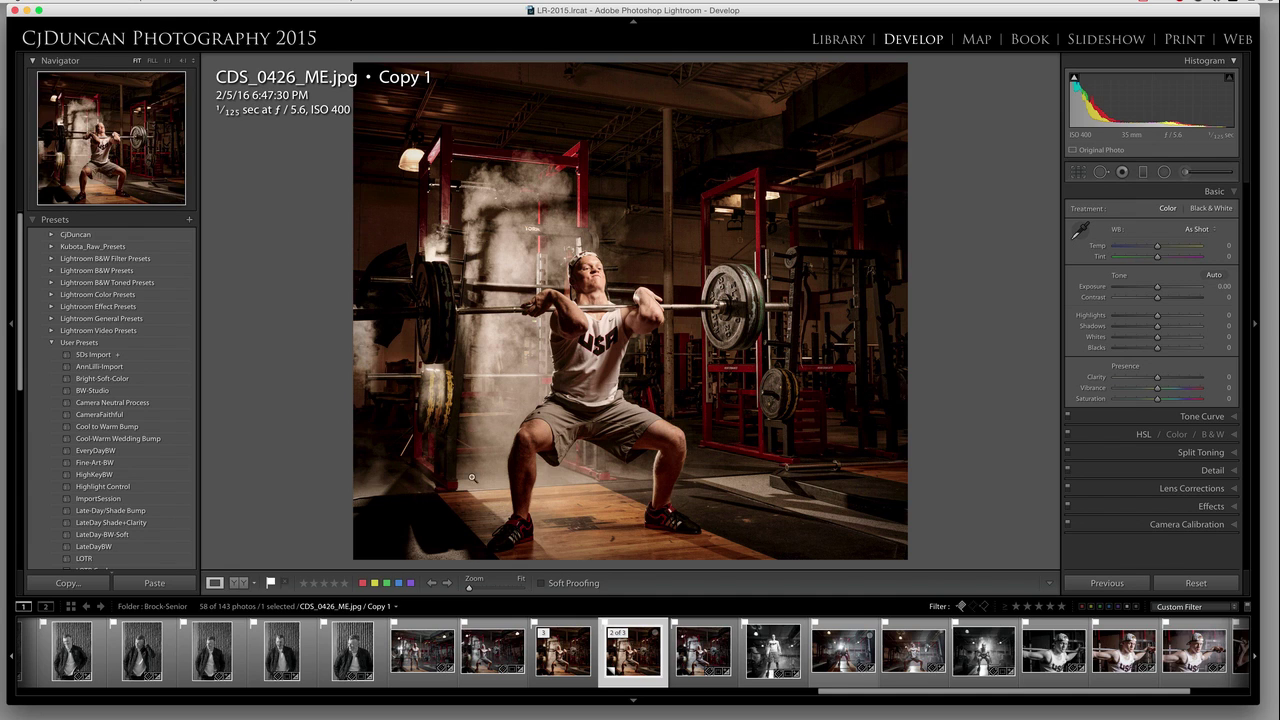
# Open Export for the virtual copy and apply the Instagram preset (JPEG, sRGB, 1,024 px long edge).
pyautogui.rightClick(630, 645)
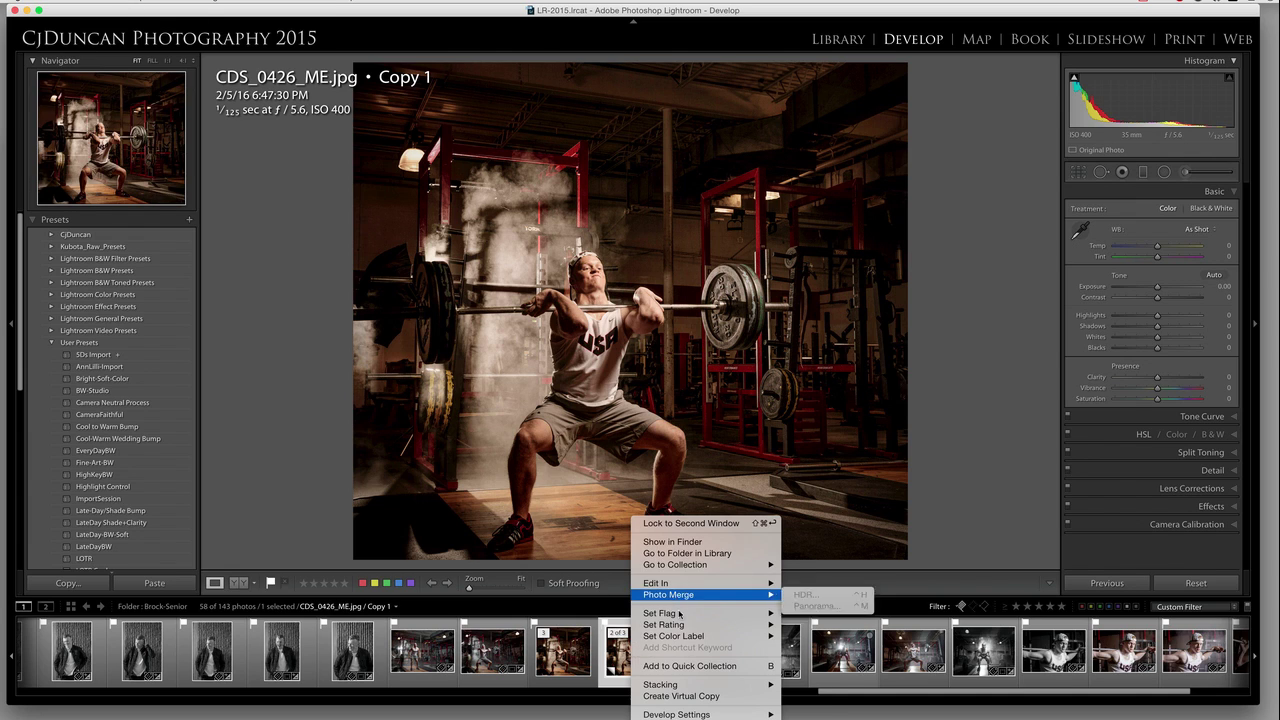
pyautogui.moveTo(700, 718)
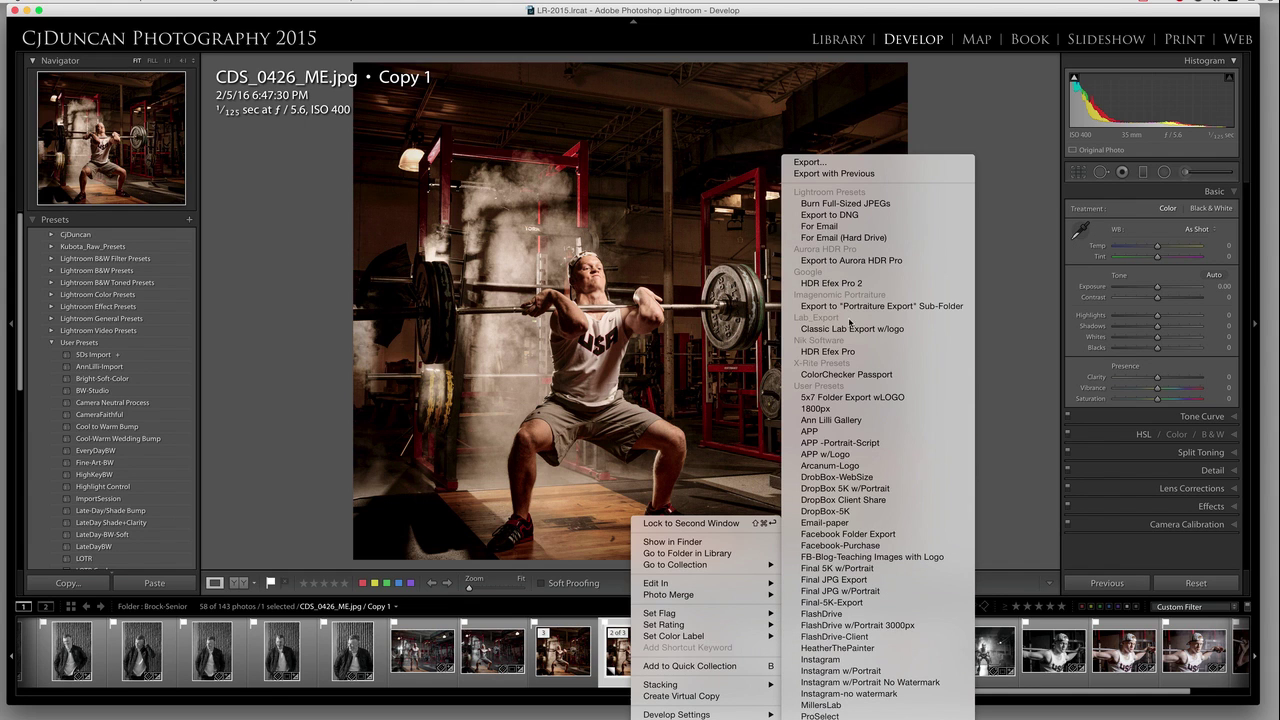
pyautogui.click(810, 162)
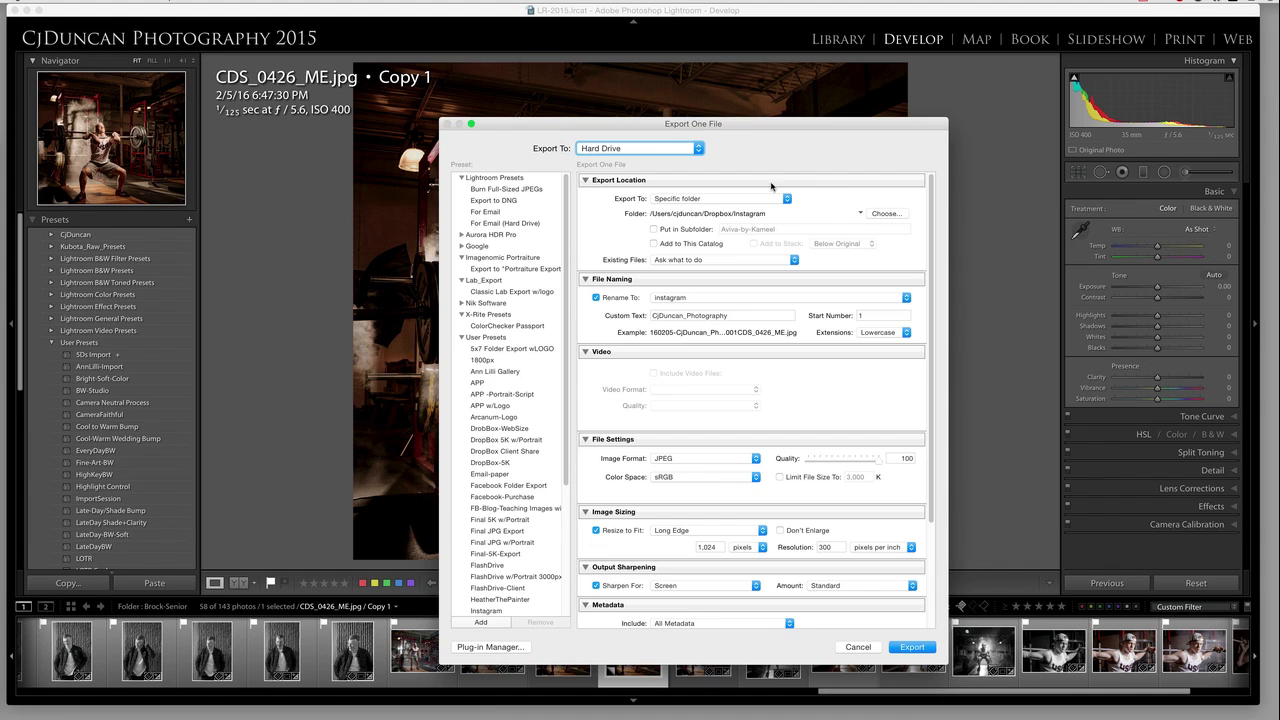
pyautogui.moveTo(756, 124); pyautogui.dragTo(726, 98)
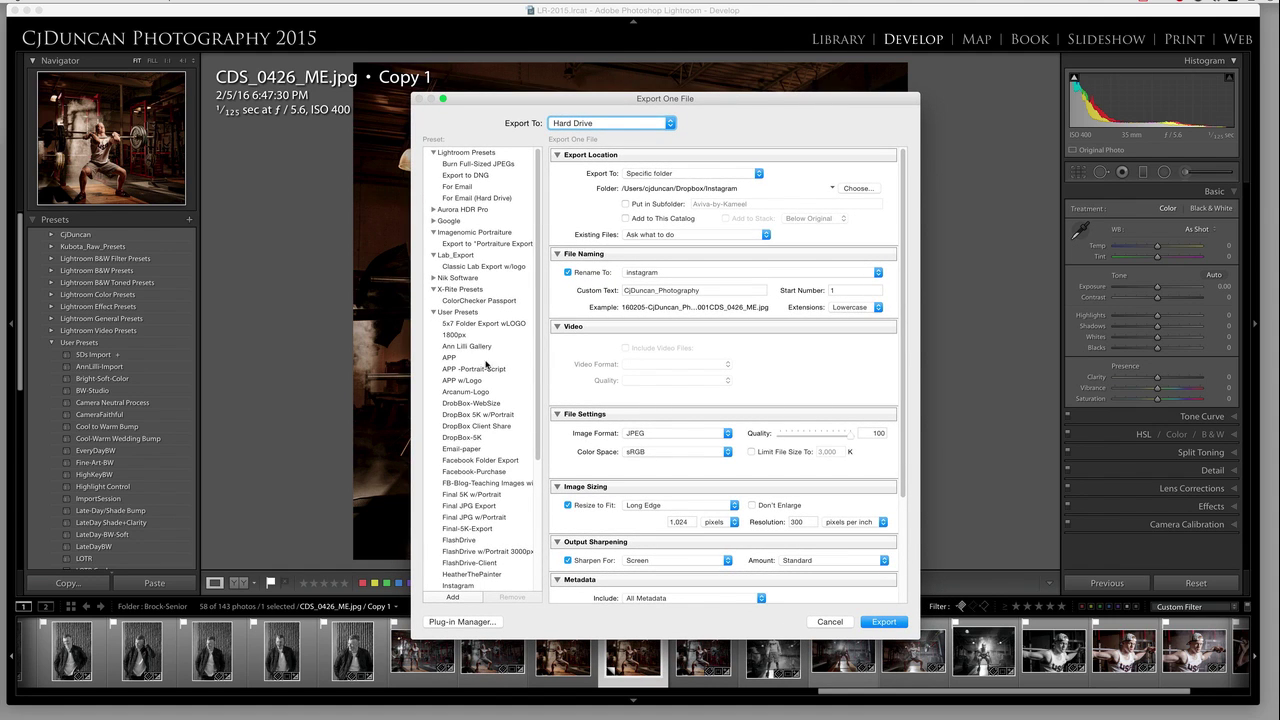
pyautogui.moveTo(537, 376); pyautogui.dragTo(537, 507)
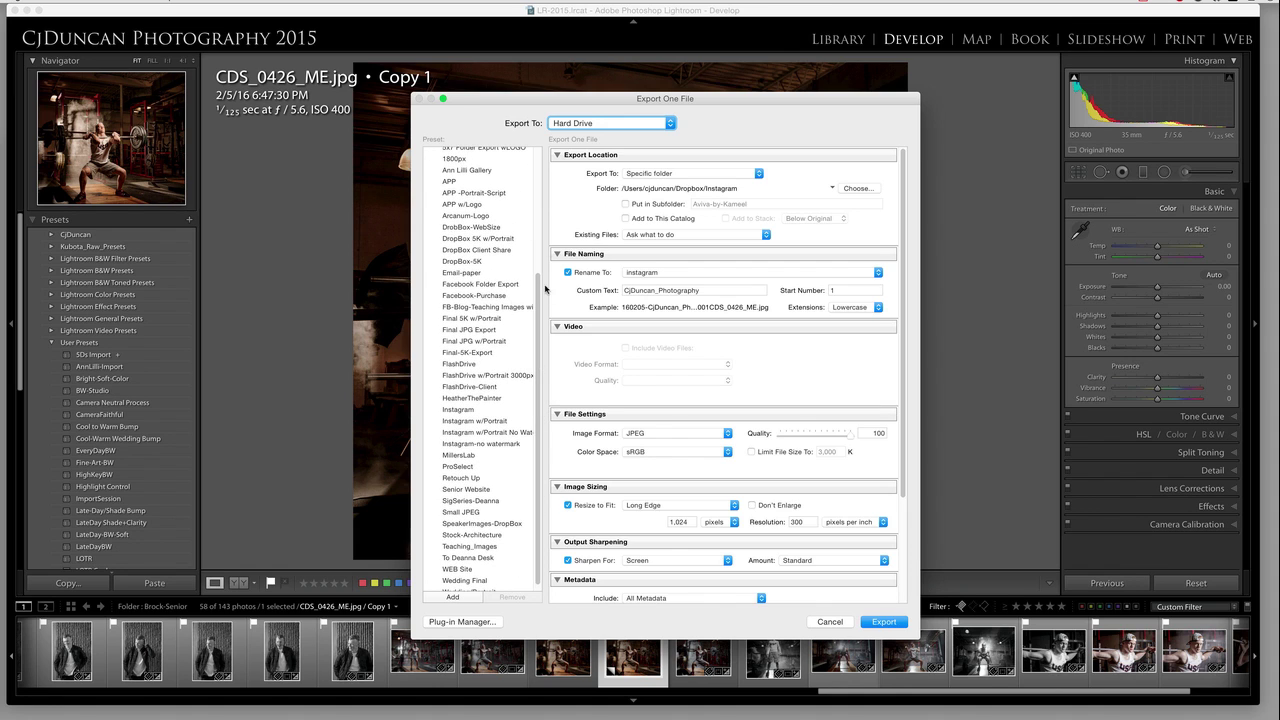
pyautogui.moveTo(541, 302); pyautogui.dragTo(536, 288)
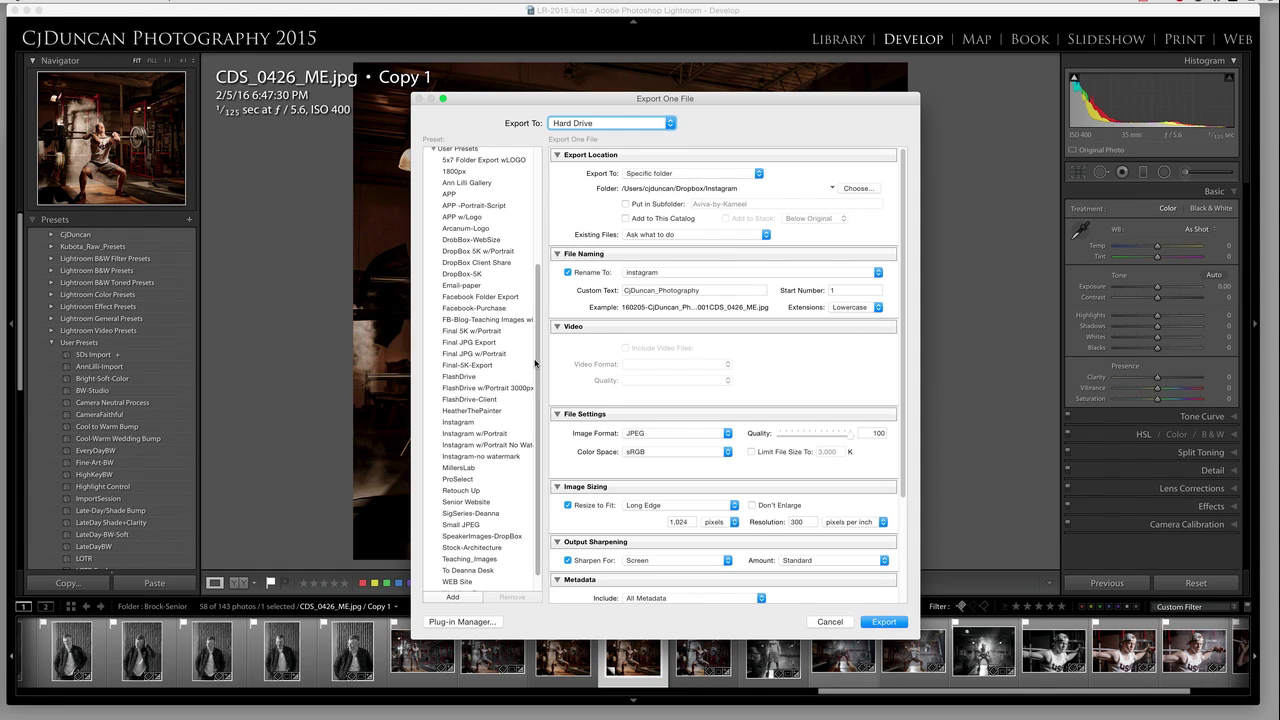
pyautogui.scroll(2, 520, 344)
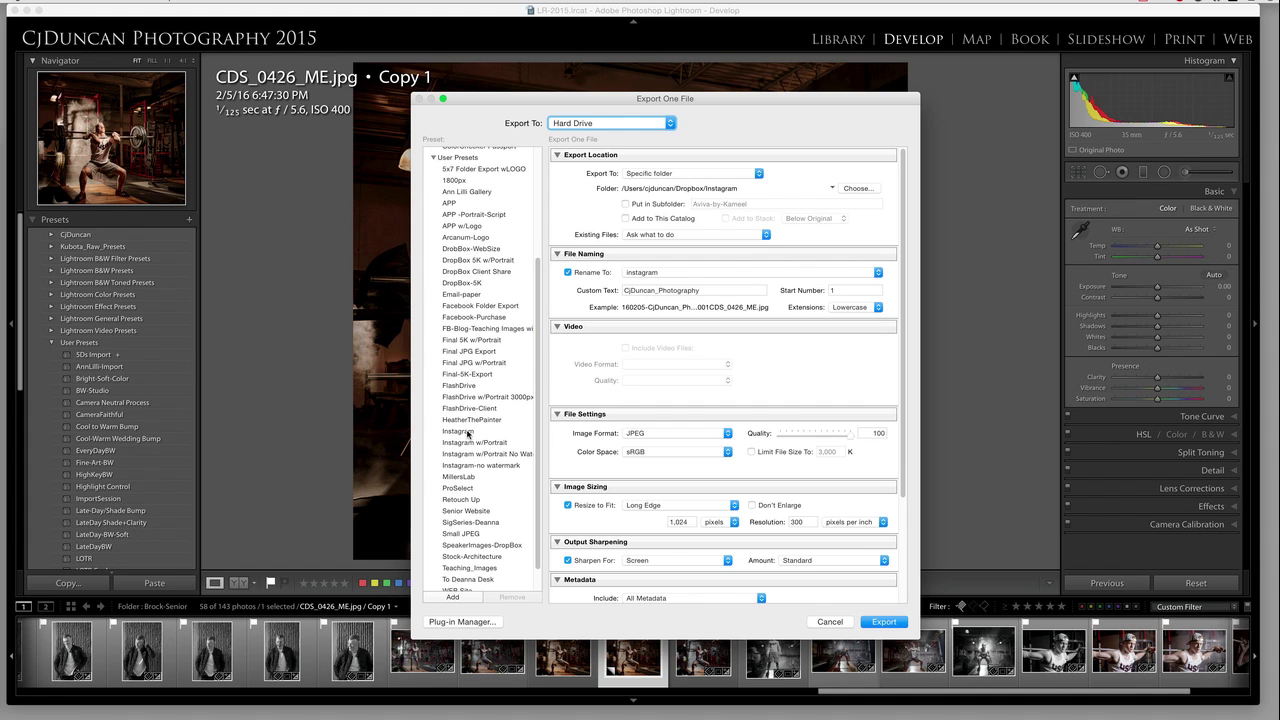
pyautogui.click(467, 432)
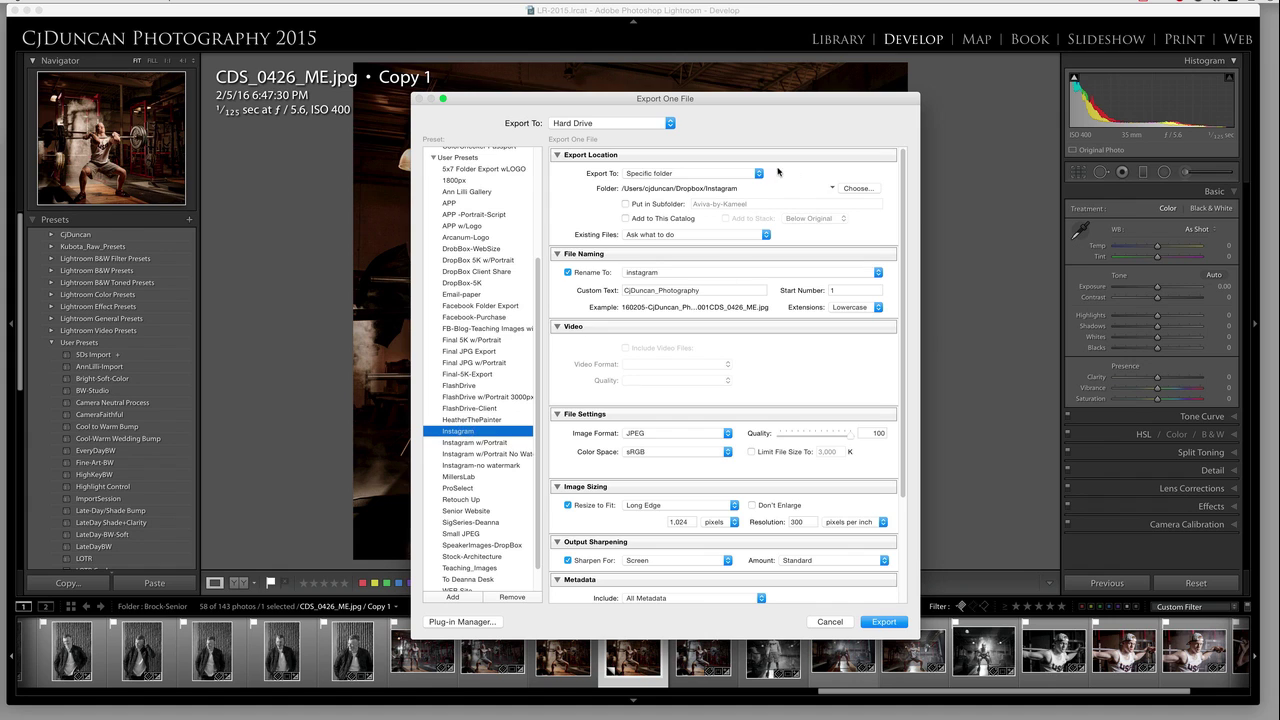
pyautogui.moveTo(762, 107); pyautogui.dragTo(742, 111)
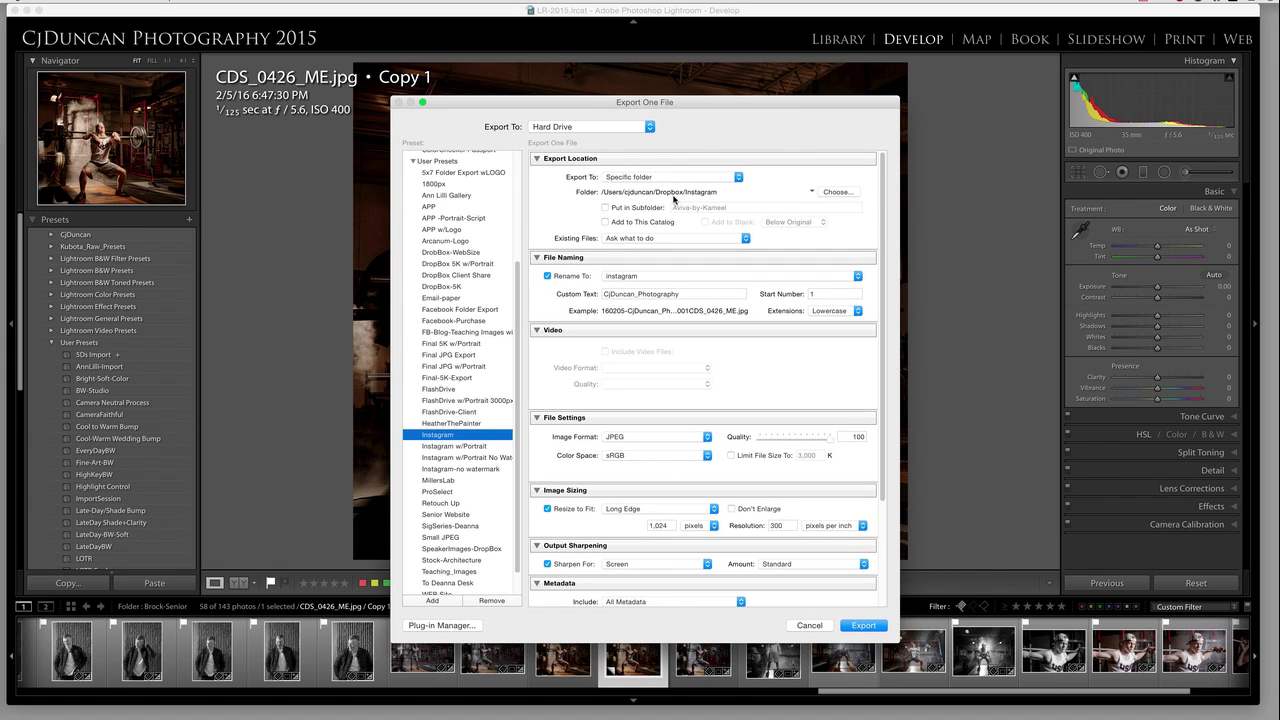
pyautogui.click(834, 193)
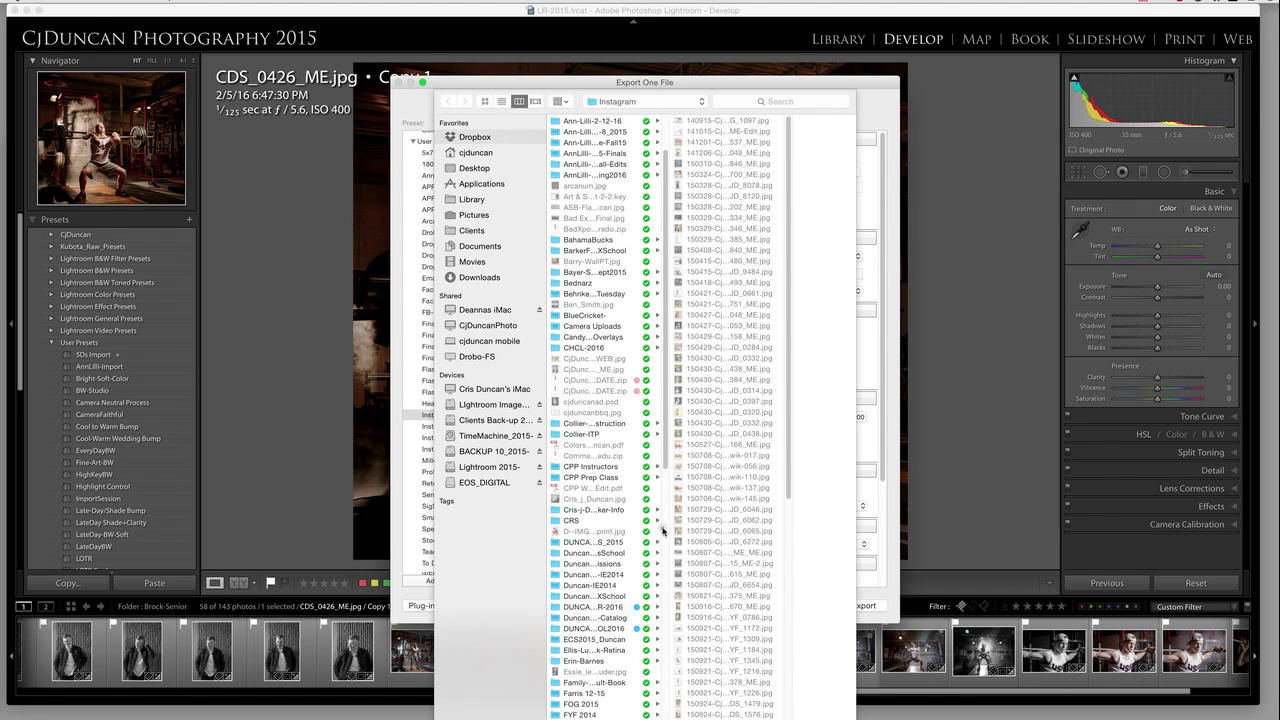
pyautogui.scroll(-10, 612, 382)
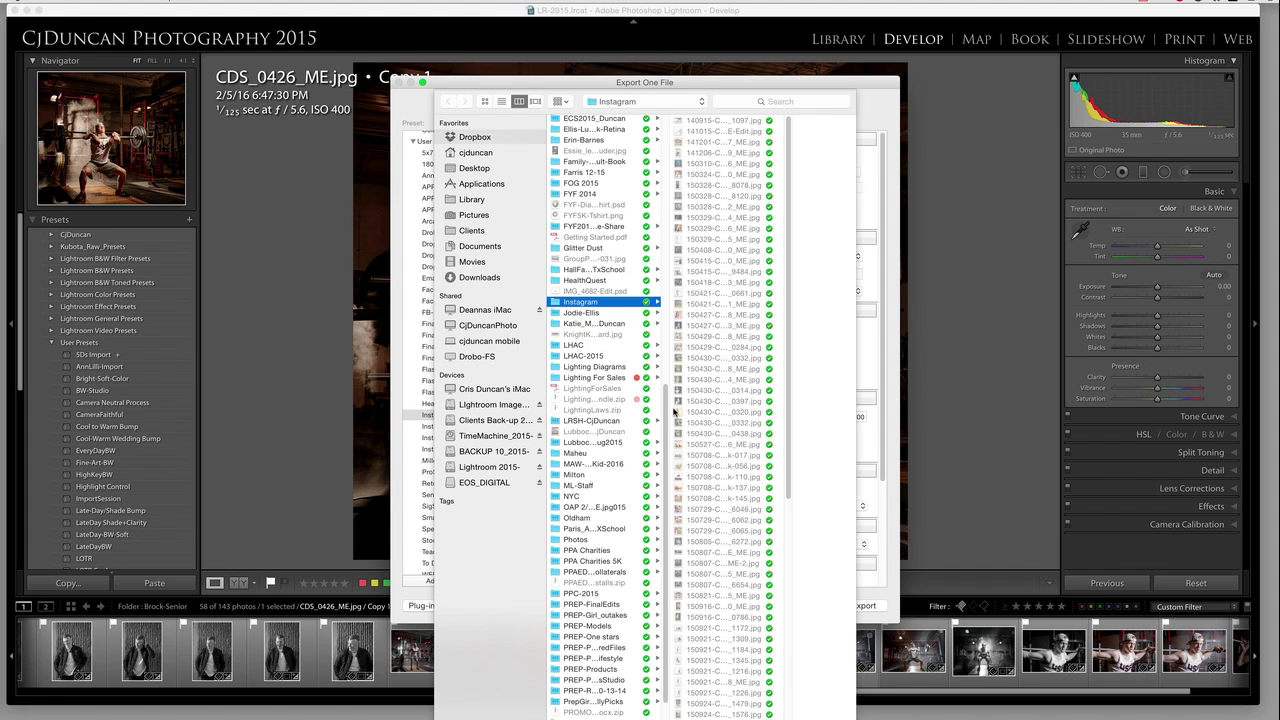
pyautogui.scroll(-2, 666, 432)
pyautogui.scroll(-1, 666, 432)
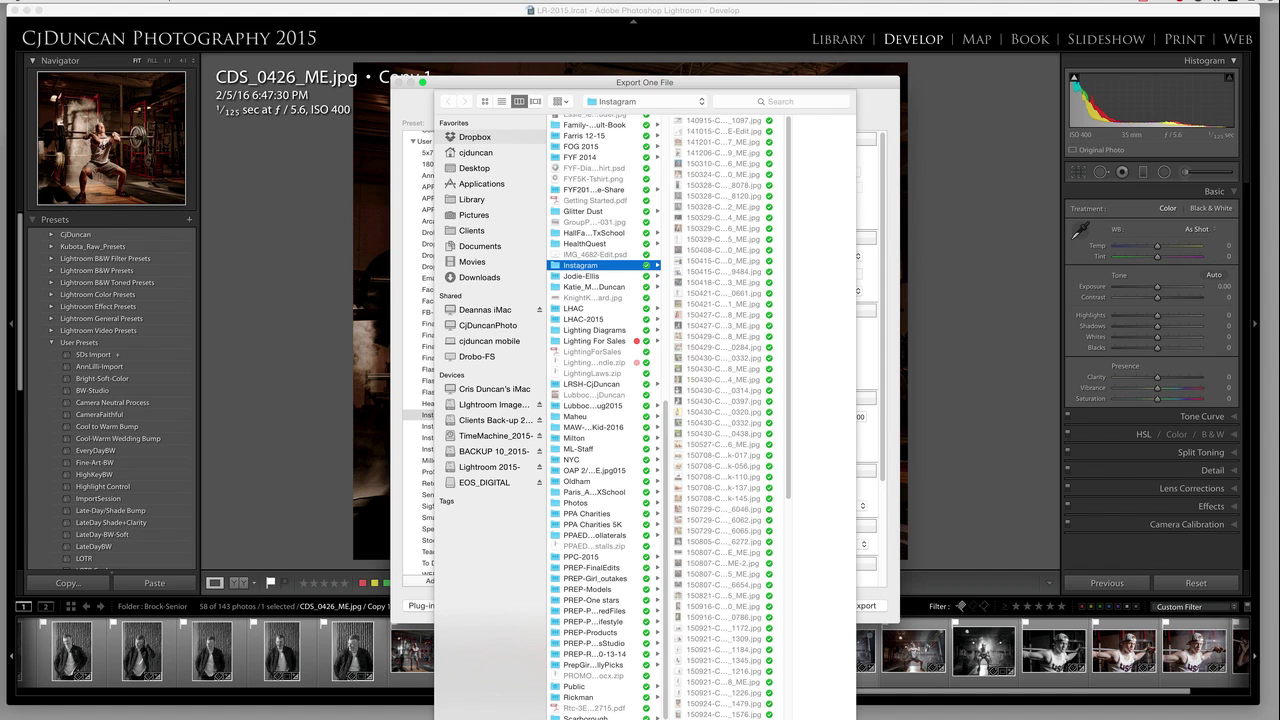
pyautogui.press('Return')
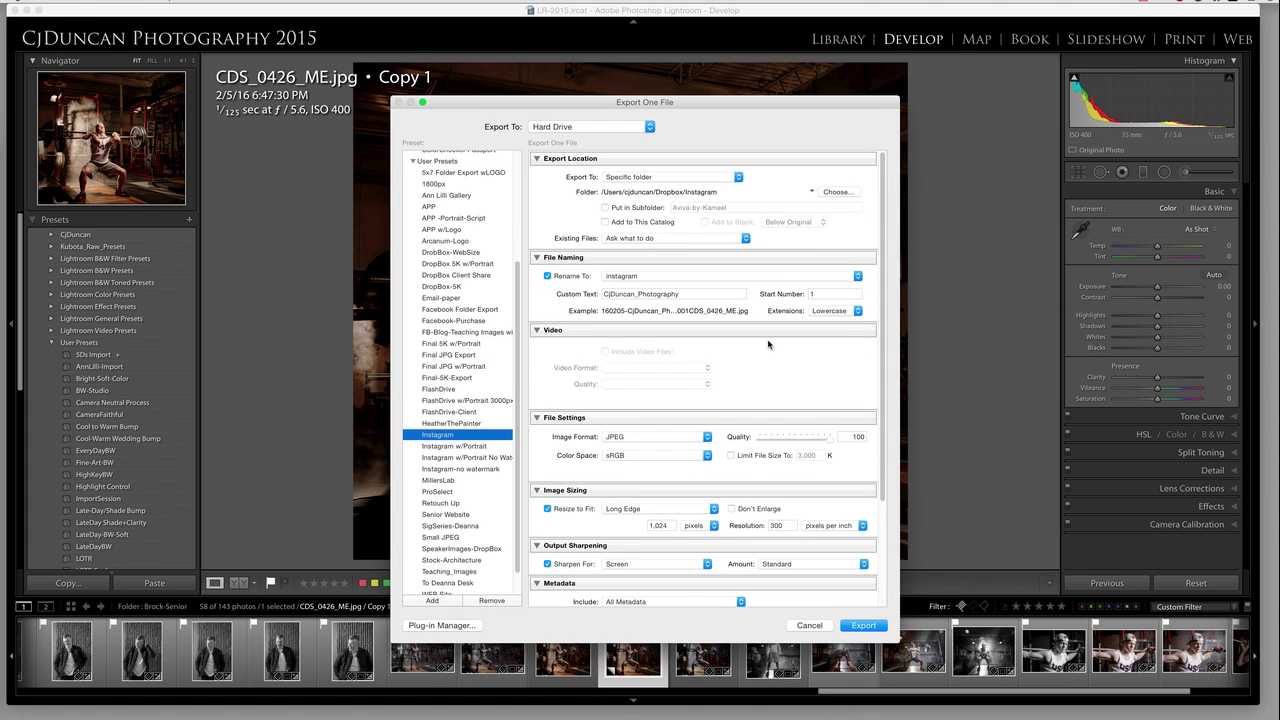
pyautogui.moveTo(730, 102); pyautogui.dragTo(727, 83)
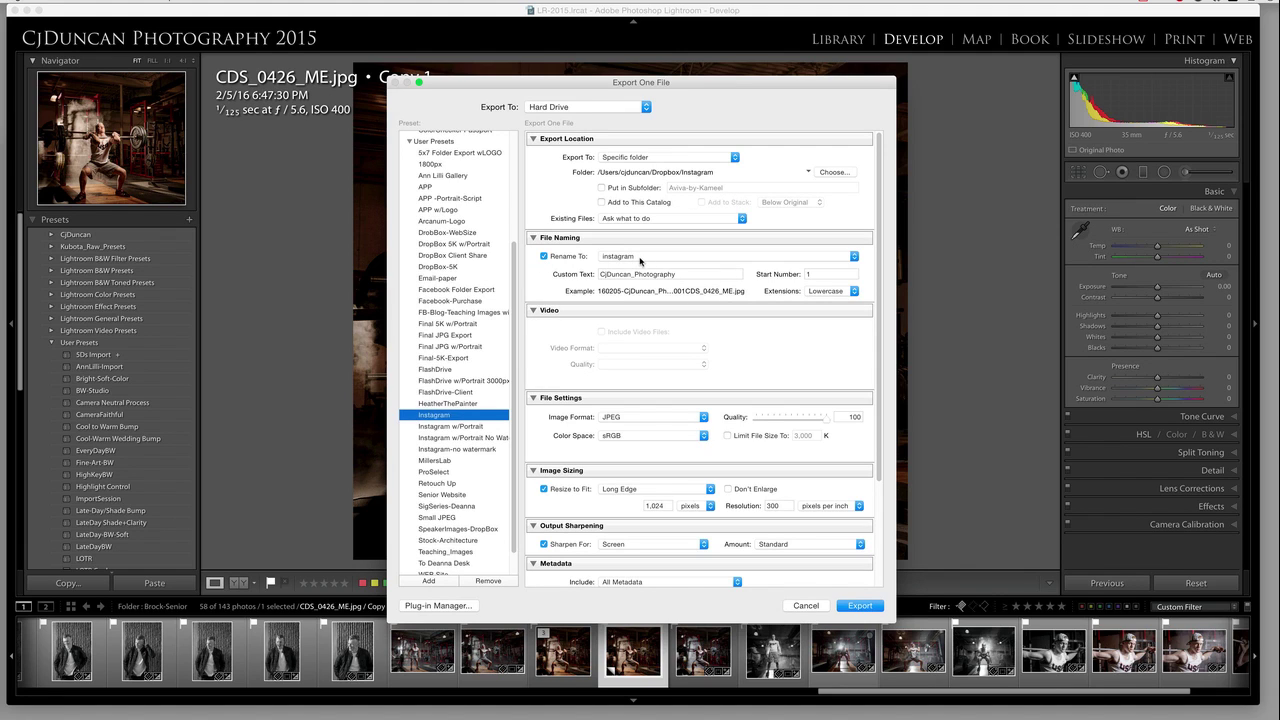
pyautogui.click(854, 257)
pyautogui.click(672, 323)
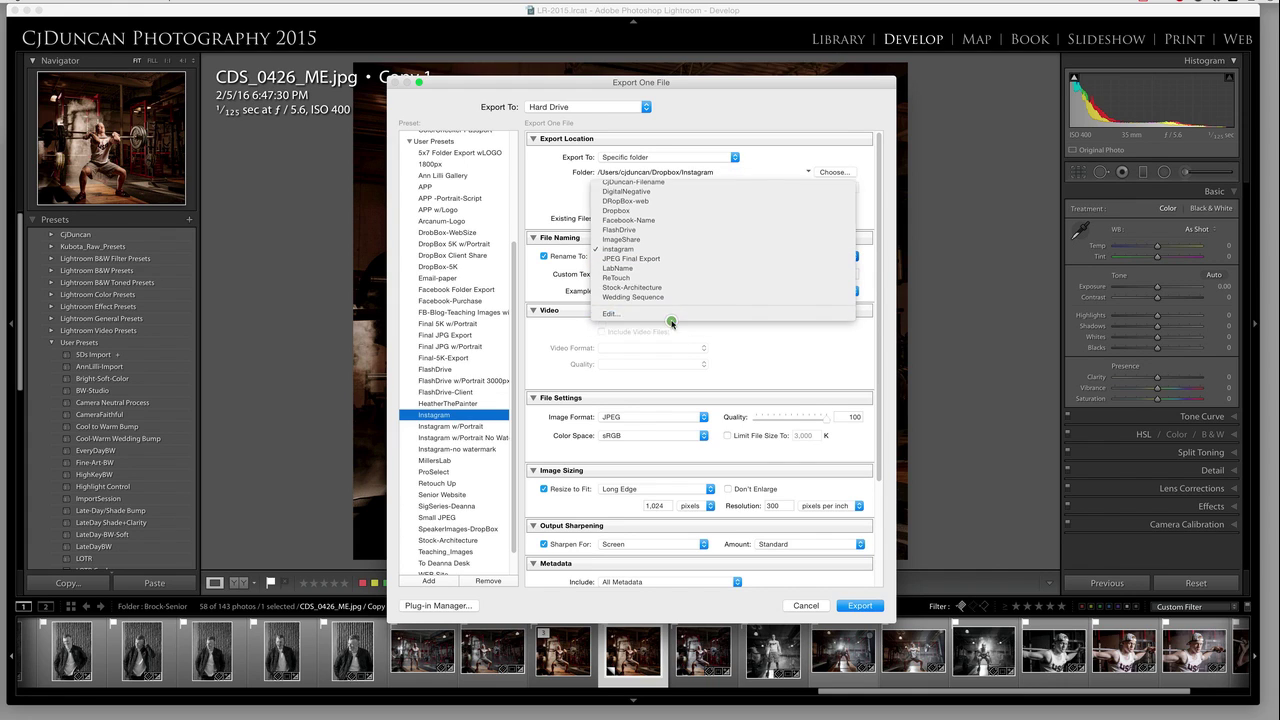
pyautogui.moveTo(796, 240); pyautogui.dragTo(748, 198)
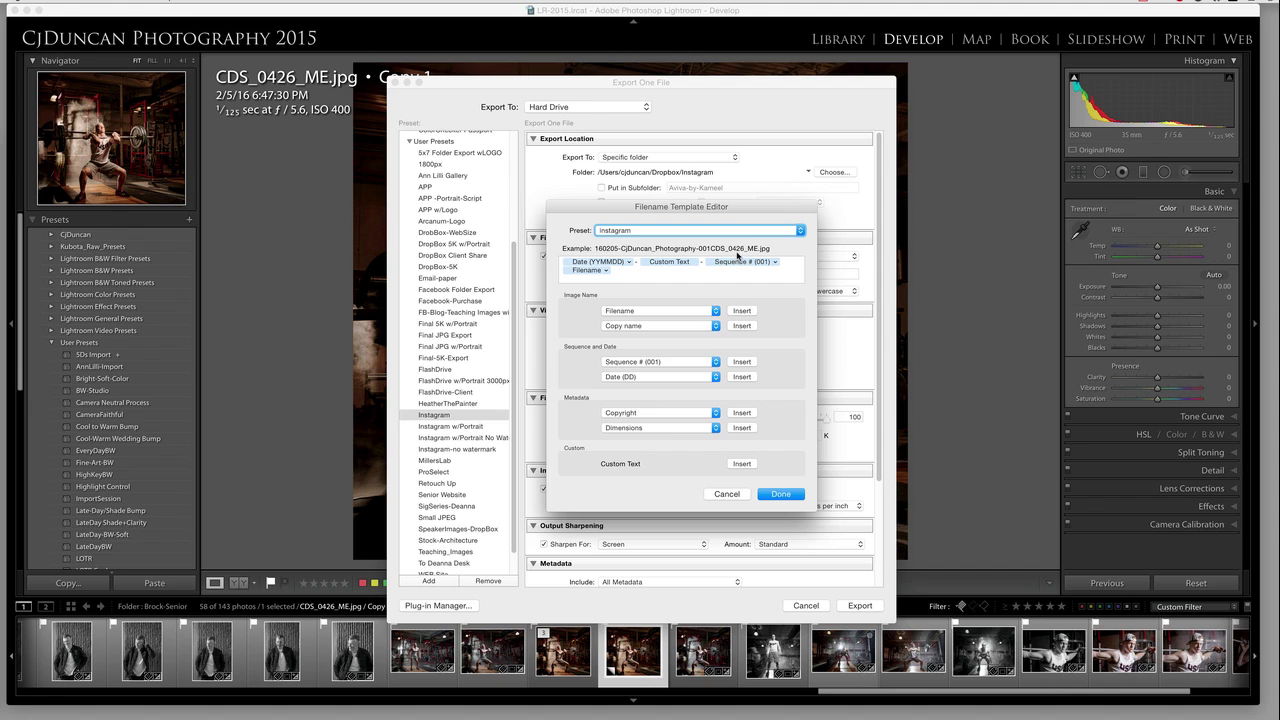
pyautogui.moveTo(756, 210); pyautogui.dragTo(754, 206)
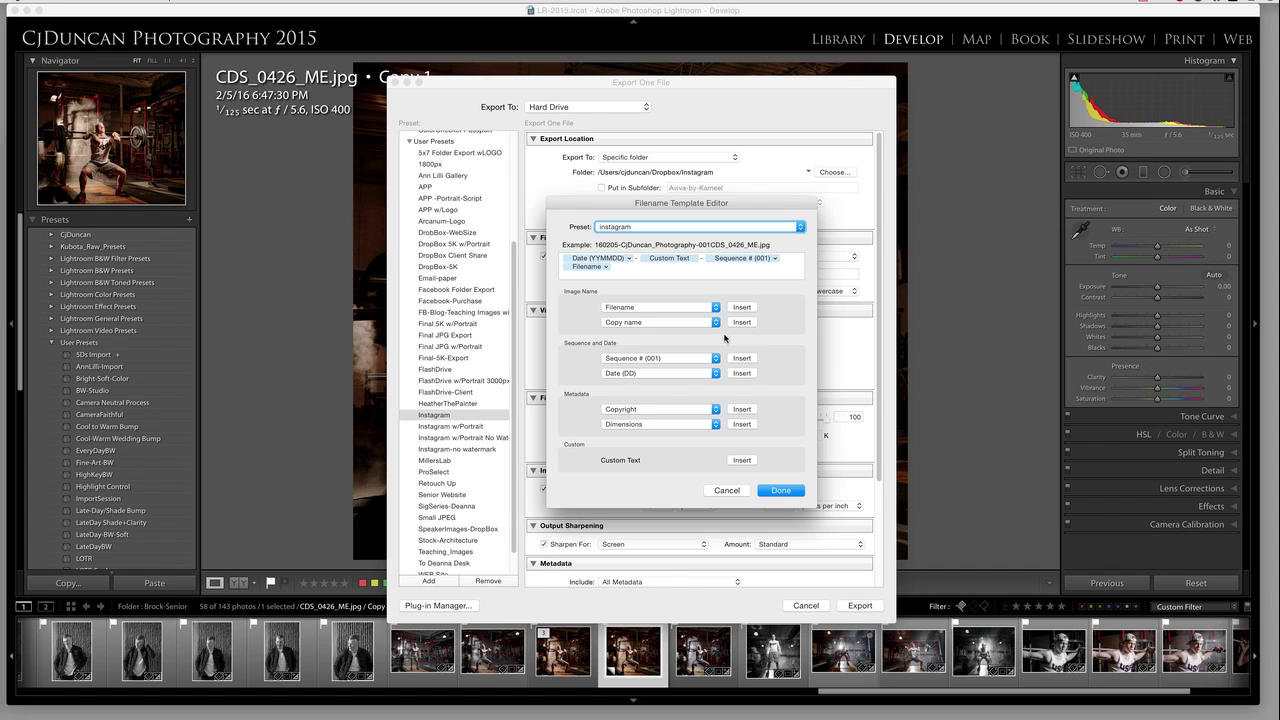
pyautogui.click(741, 409)
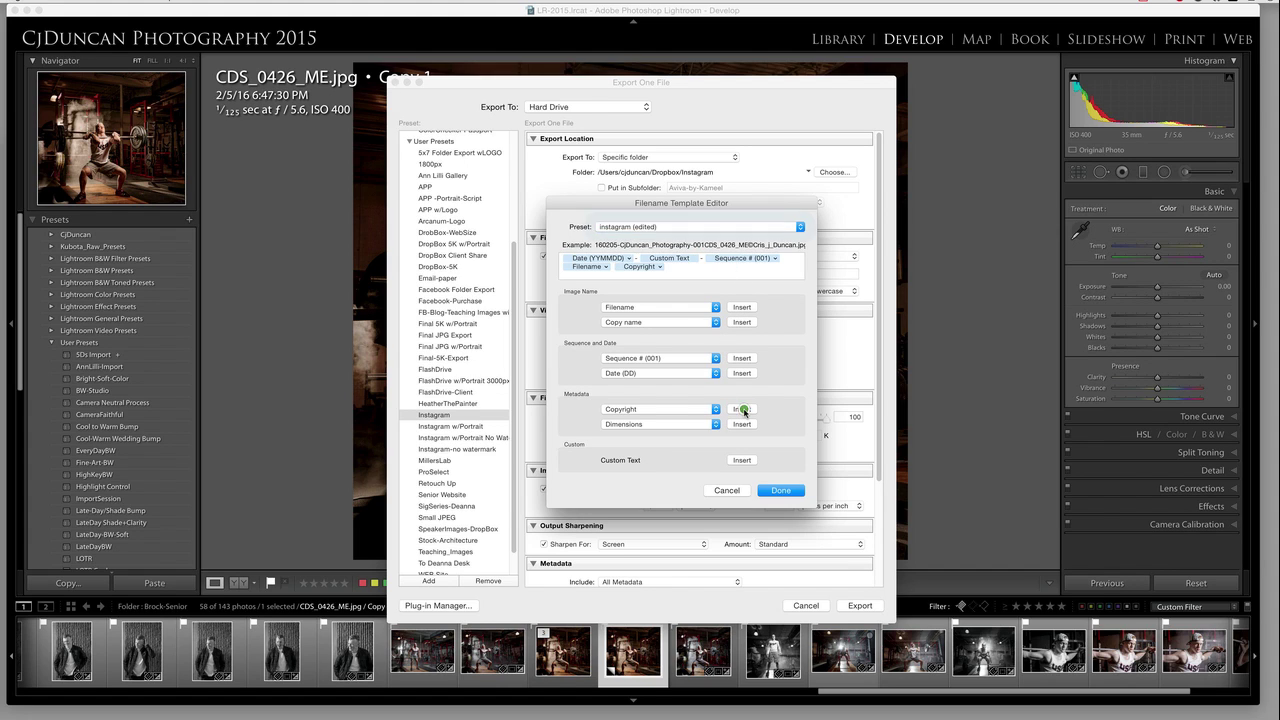
pyautogui.click(668, 270)
pyautogui.press('BackSpace')
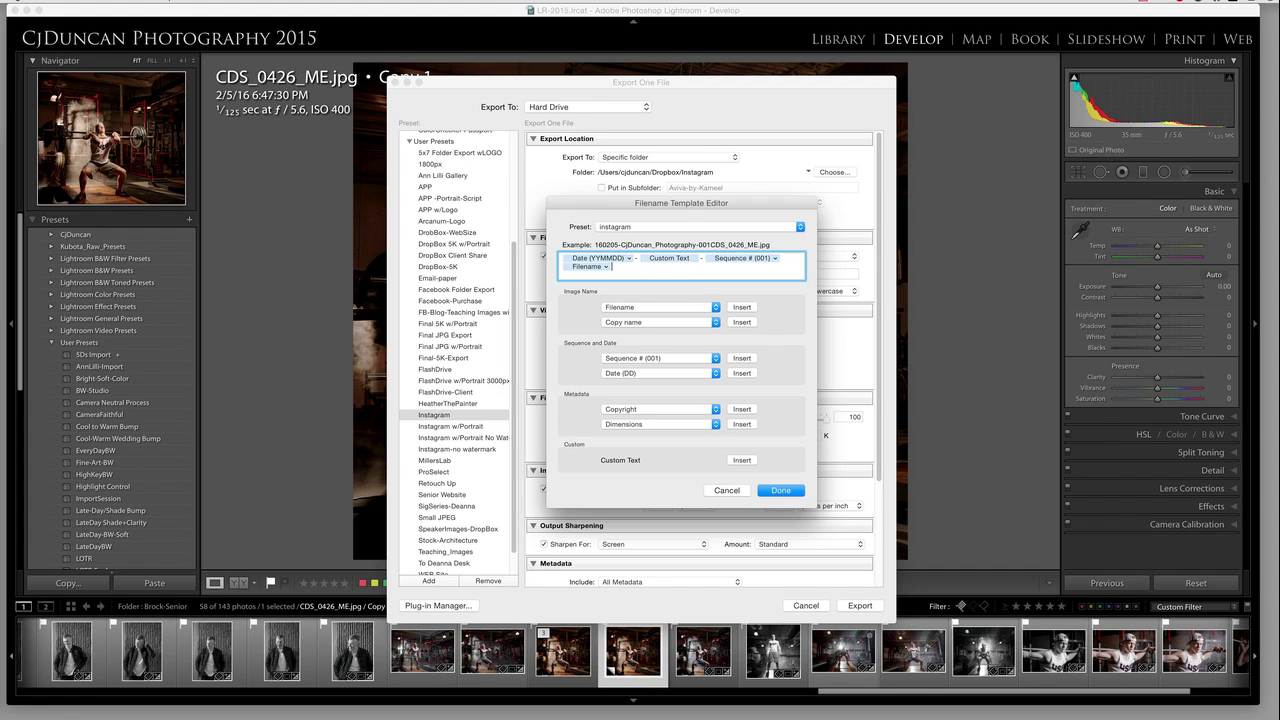
pyautogui.click(726, 490)
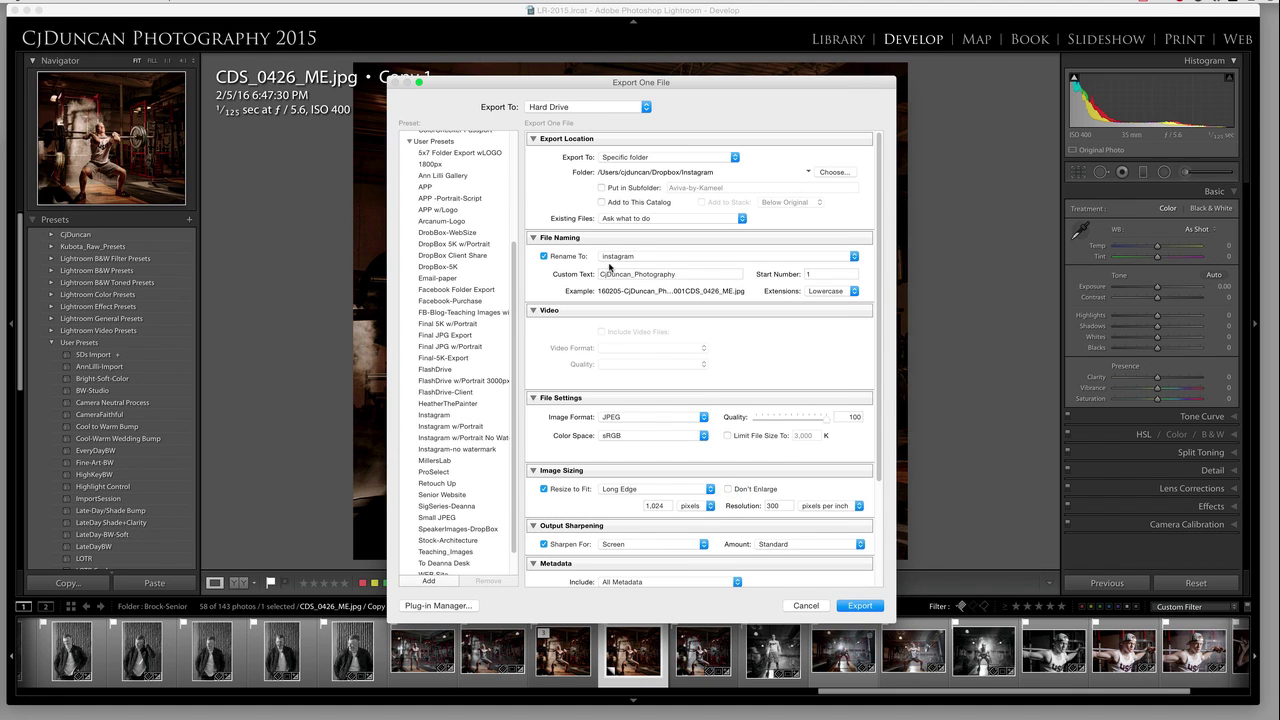
# Scroll to the Export dialog's Watermarking section and list the available watermark choices.
pyautogui.scroll(-3, 870, 380)
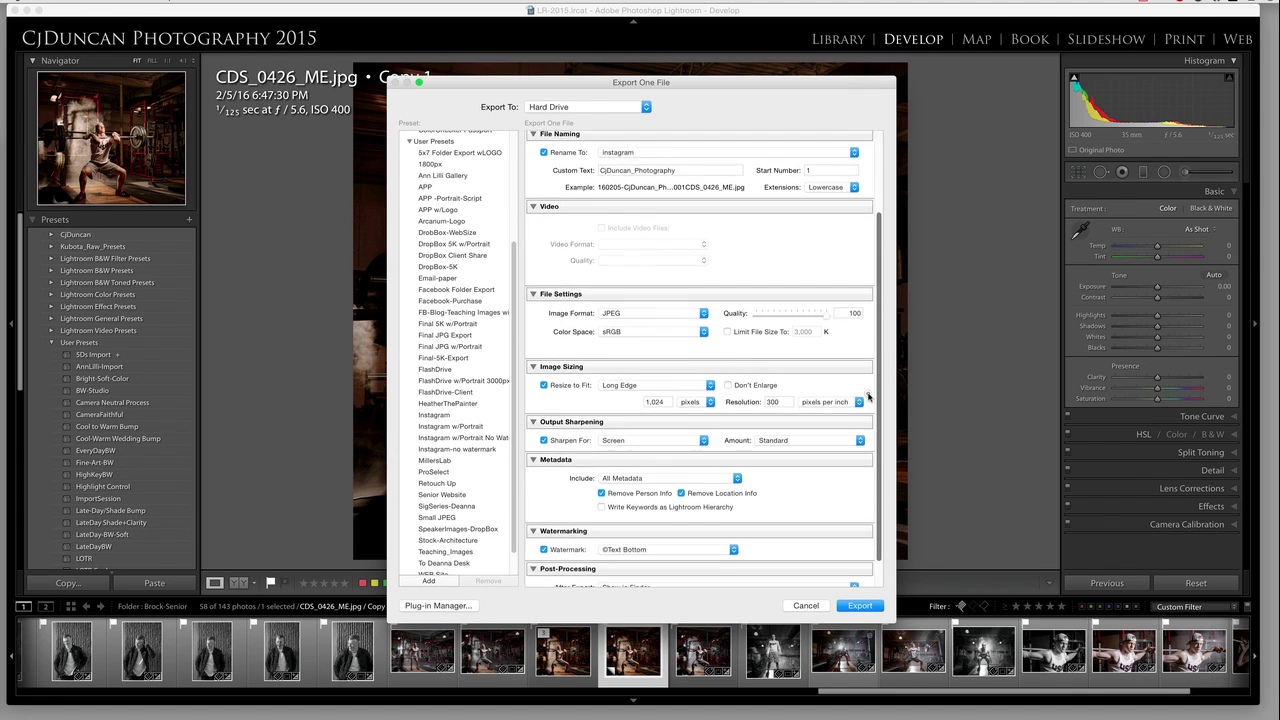
pyautogui.click(866, 431)
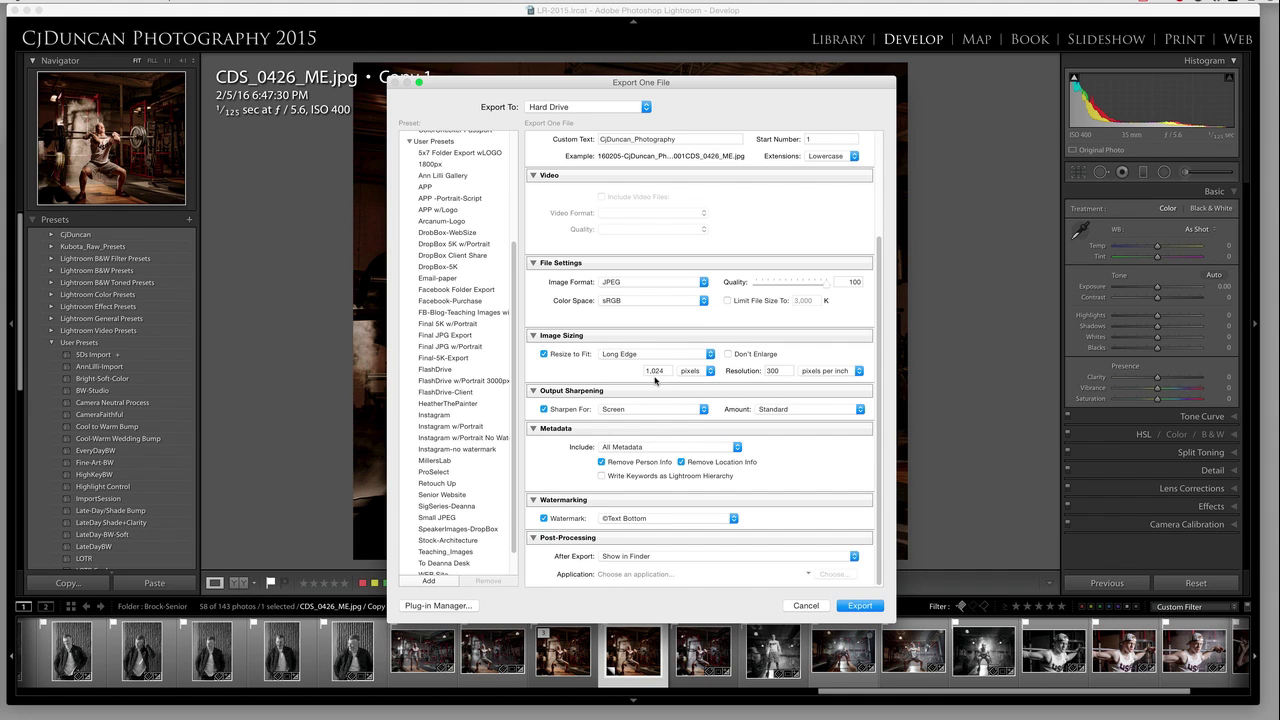
pyautogui.moveTo(822, 81); pyautogui.dragTo(819, 66)
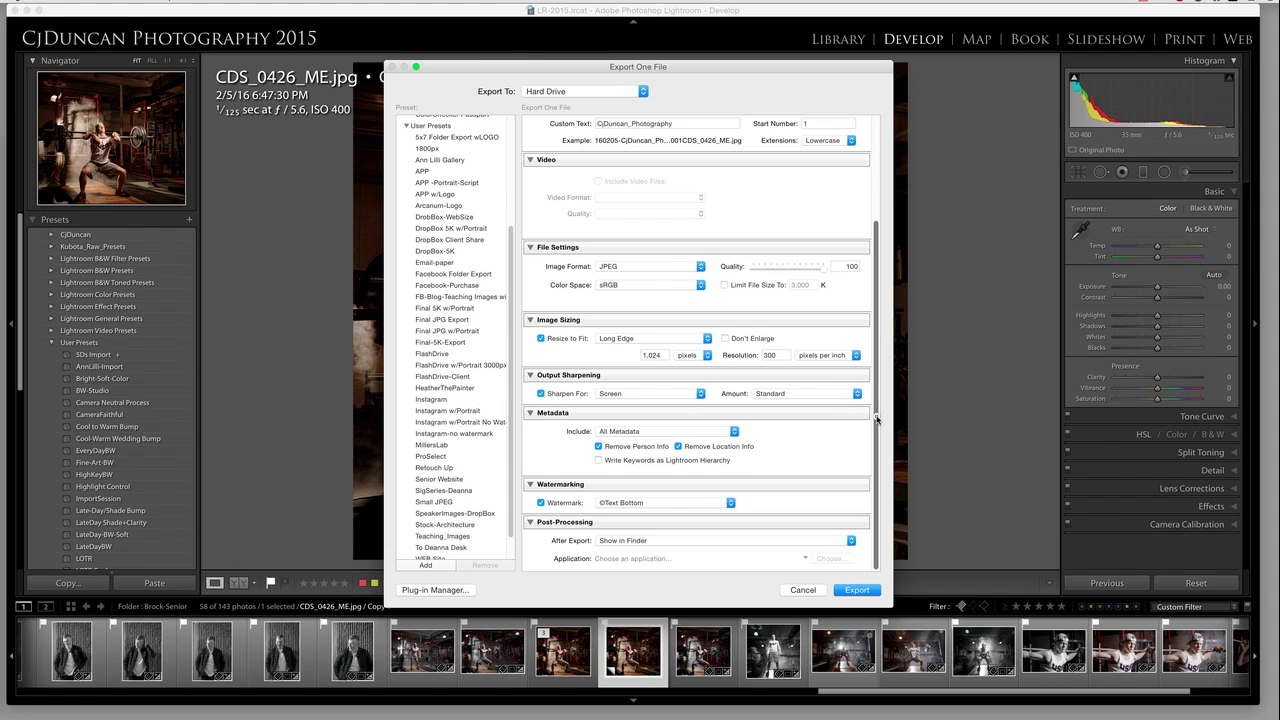
pyautogui.click(733, 503)
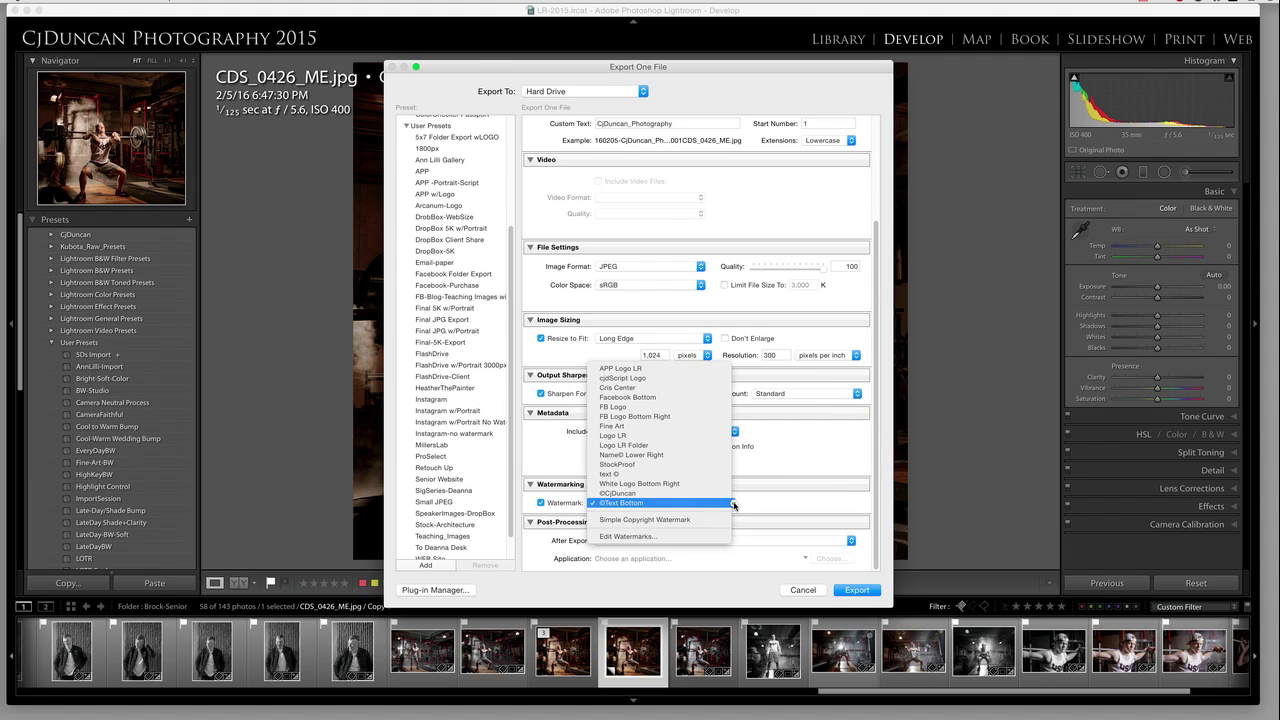
pyautogui.click(675, 538)
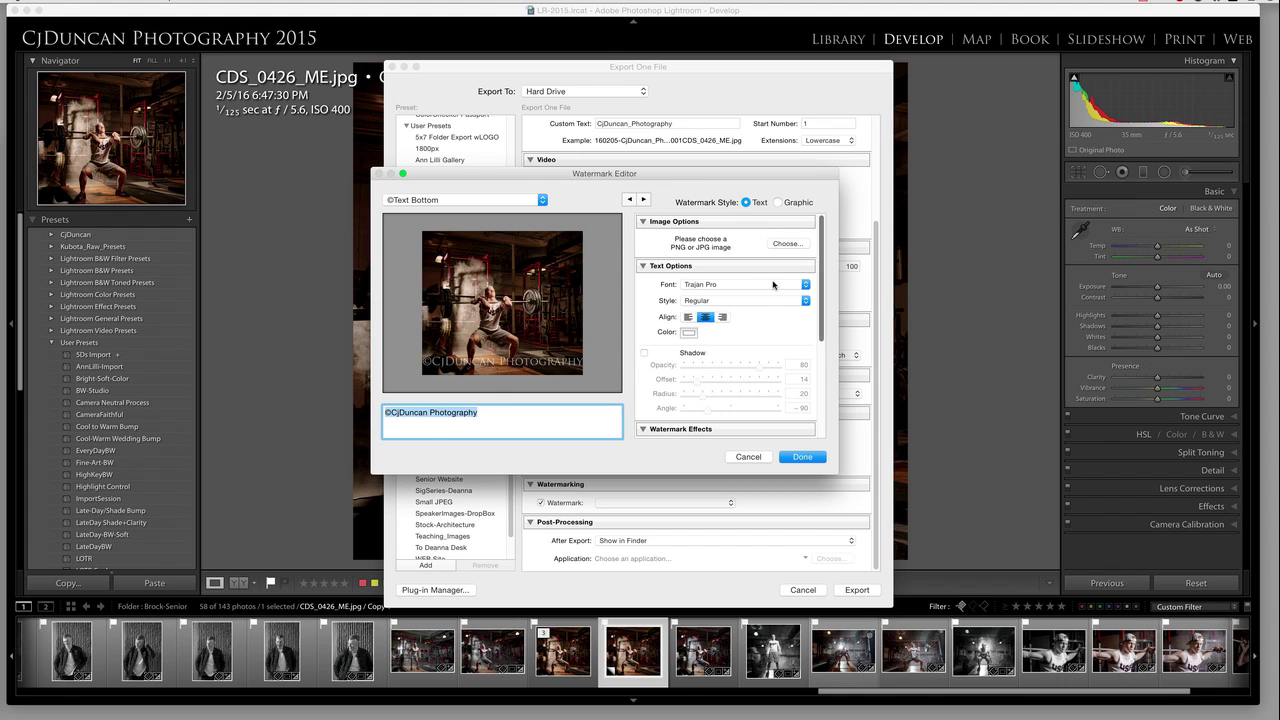
pyautogui.moveTo(821, 300); pyautogui.dragTo(818, 406)
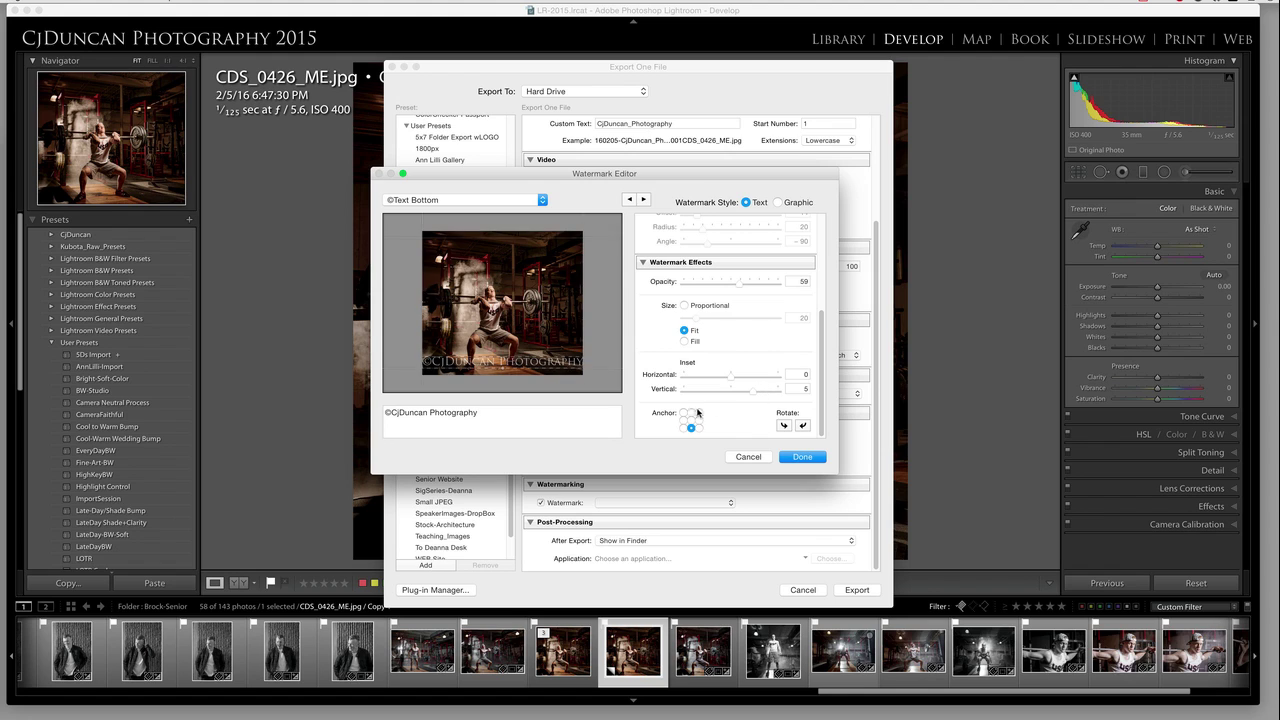
pyautogui.moveTo(756, 390)
pyautogui.mouseDown()
pyautogui.moveTo(729, 393)
pyautogui.moveTo(746, 394)
pyautogui.mouseUp()
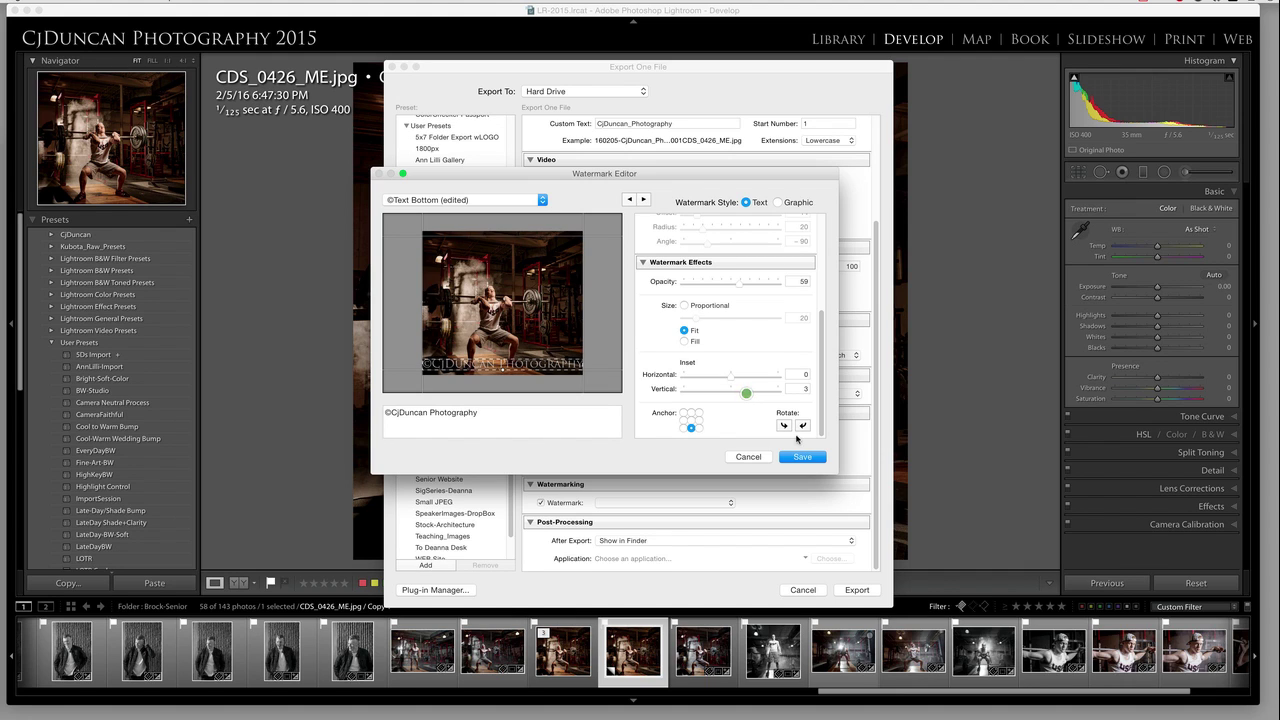
pyautogui.click(749, 457)
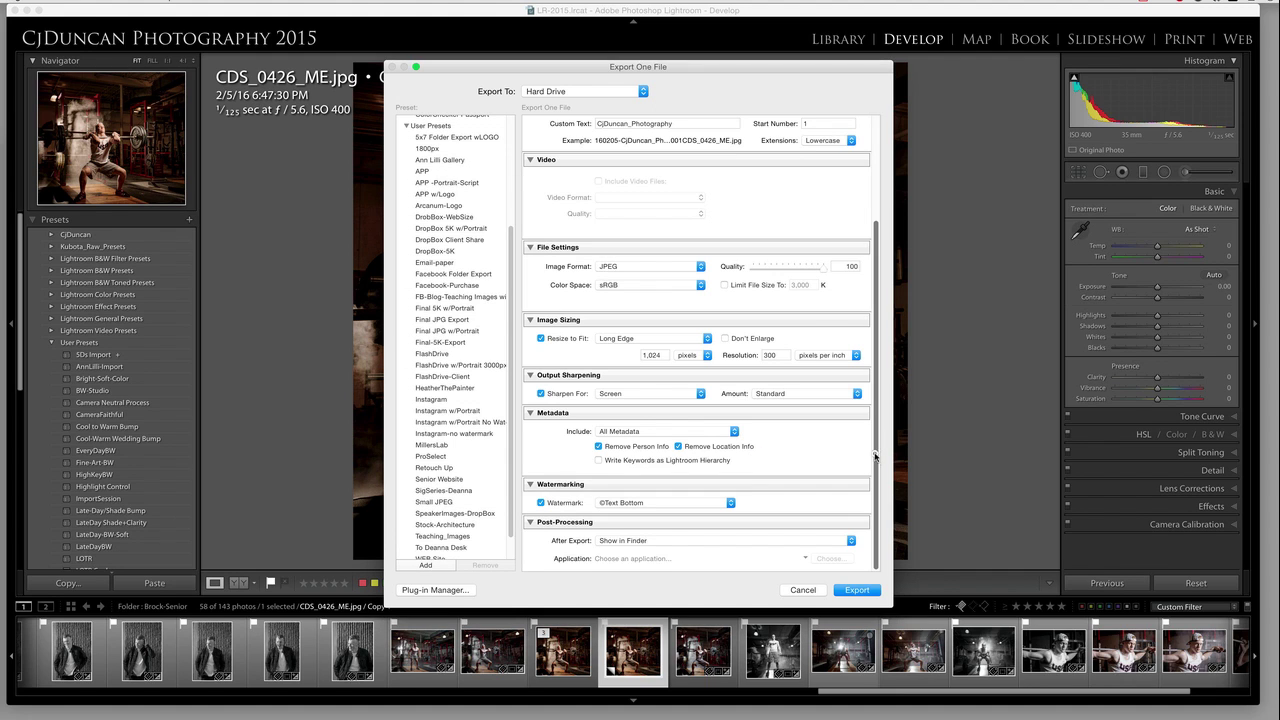
# Export the photo, resolve the file-name clash, confirm it in Dropbox's Instagram folder, then hide Finder.
pyautogui.click(857, 590)
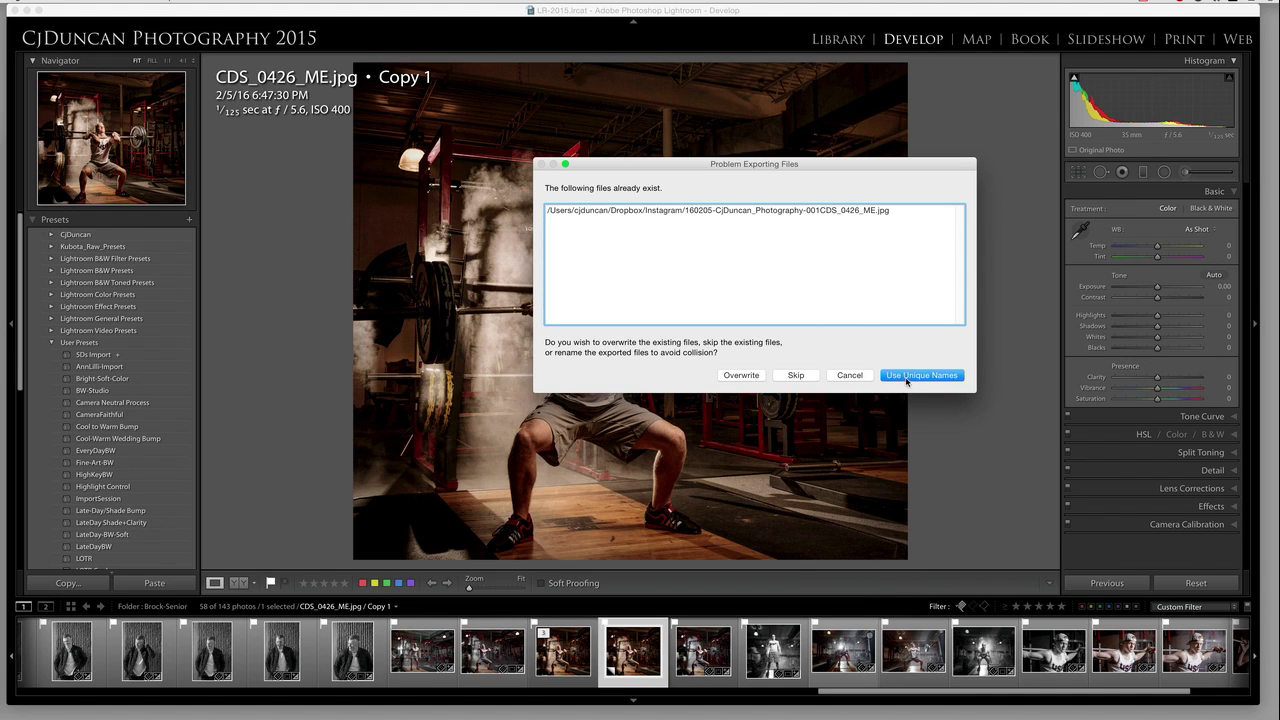
pyautogui.click(897, 375)
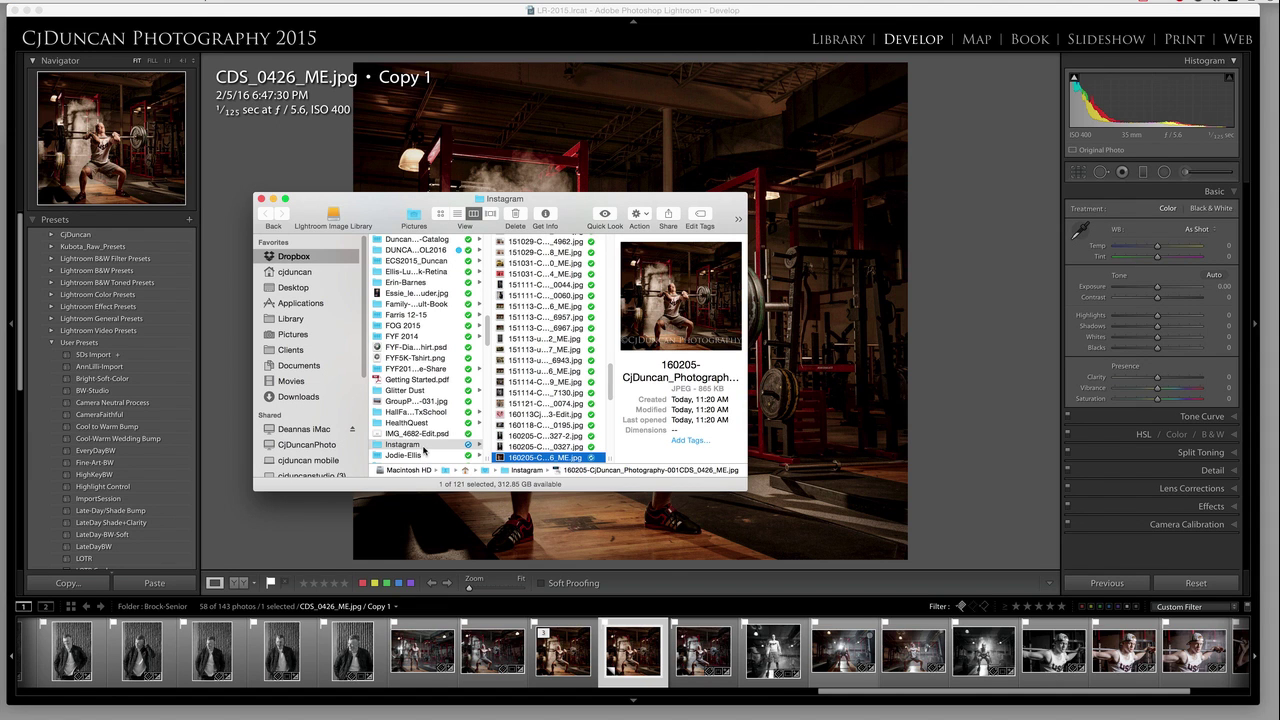
pyautogui.scroll(-3, 610, 405)
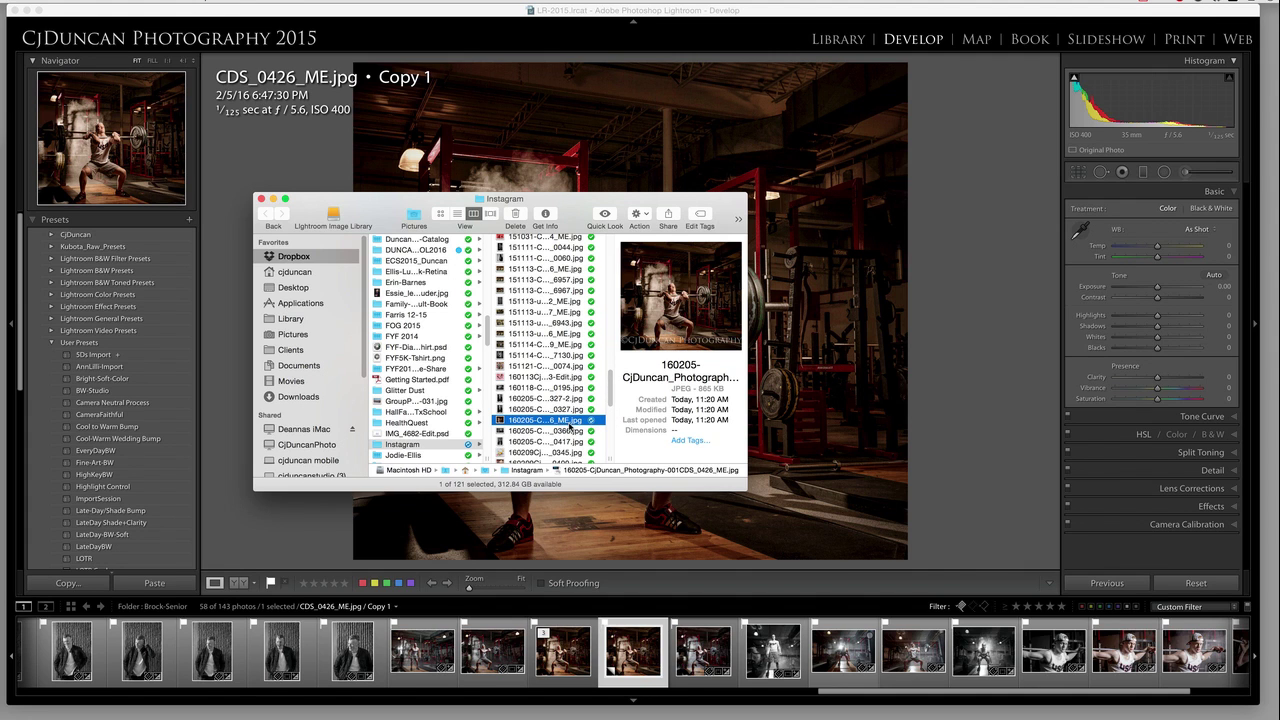
pyautogui.moveTo(677, 200); pyautogui.dragTo(703, 180)
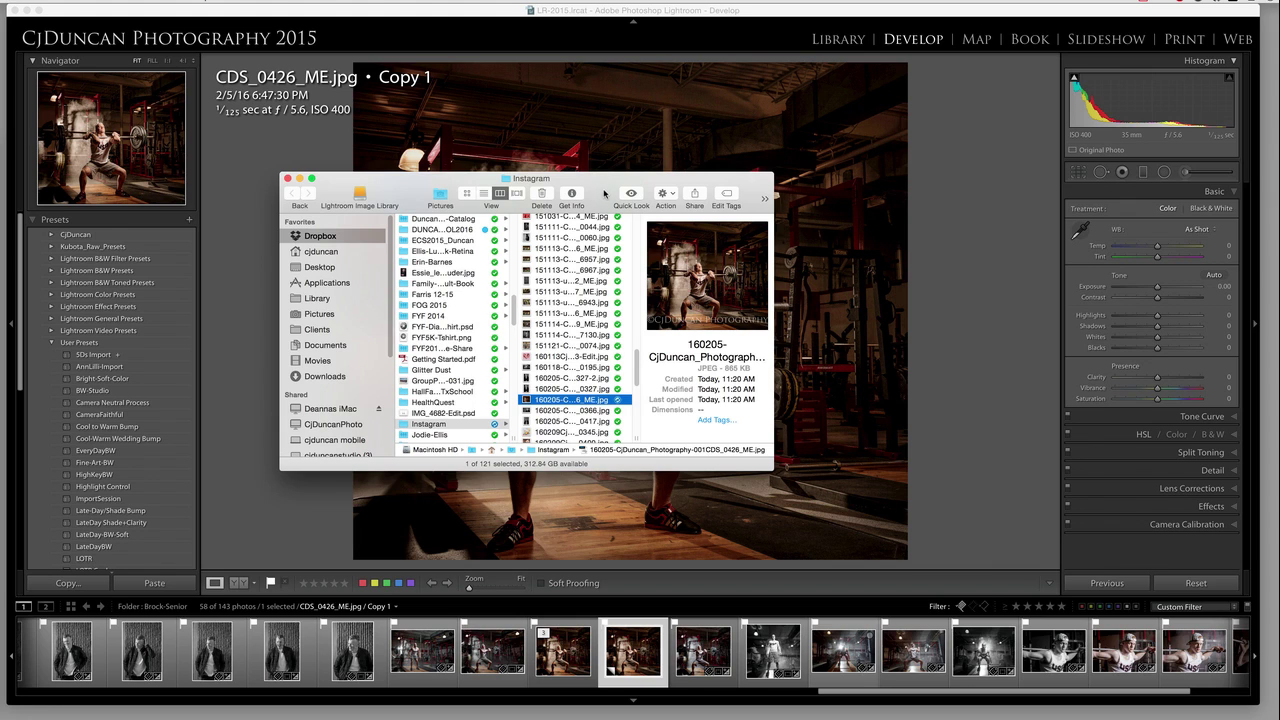
pyautogui.click(654, 636)
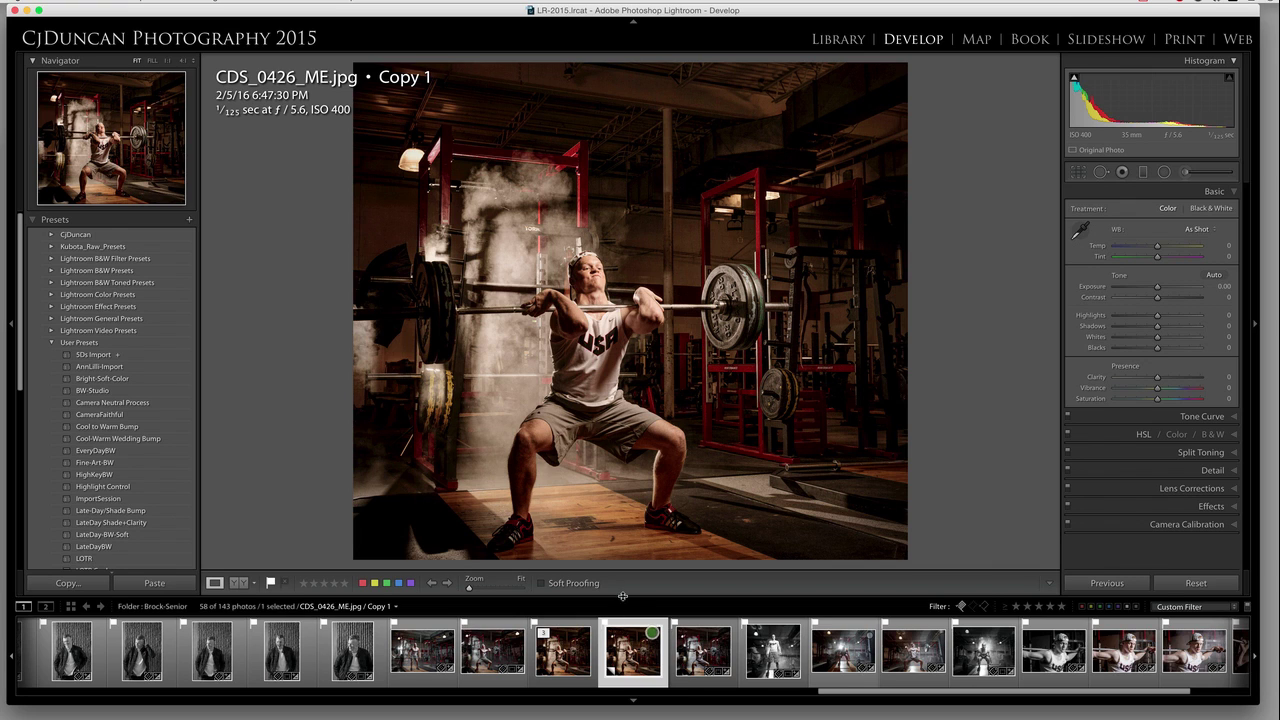
# Export the photo again via File > Export with Preset > Instagram-no watermark.
pyautogui.click(94, 2)
pyautogui.moveTo(165, 2)
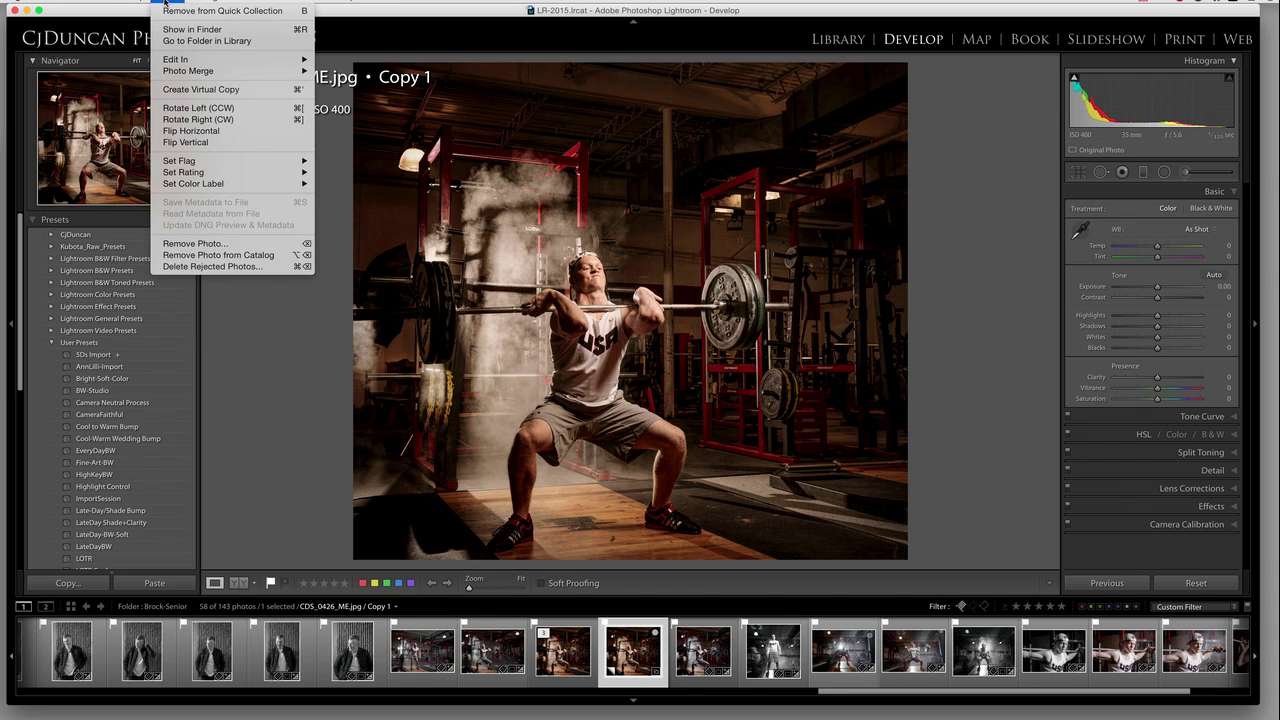
pyautogui.moveTo(62, 2)
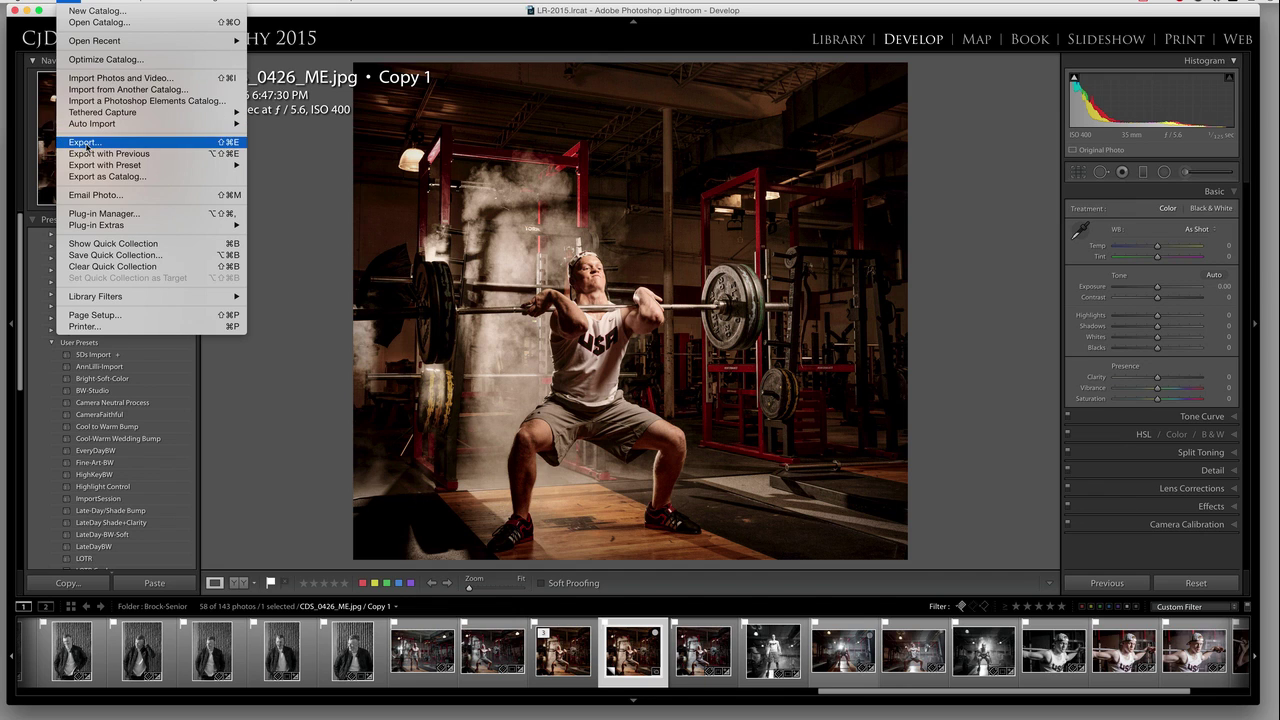
pyautogui.moveTo(113, 167)
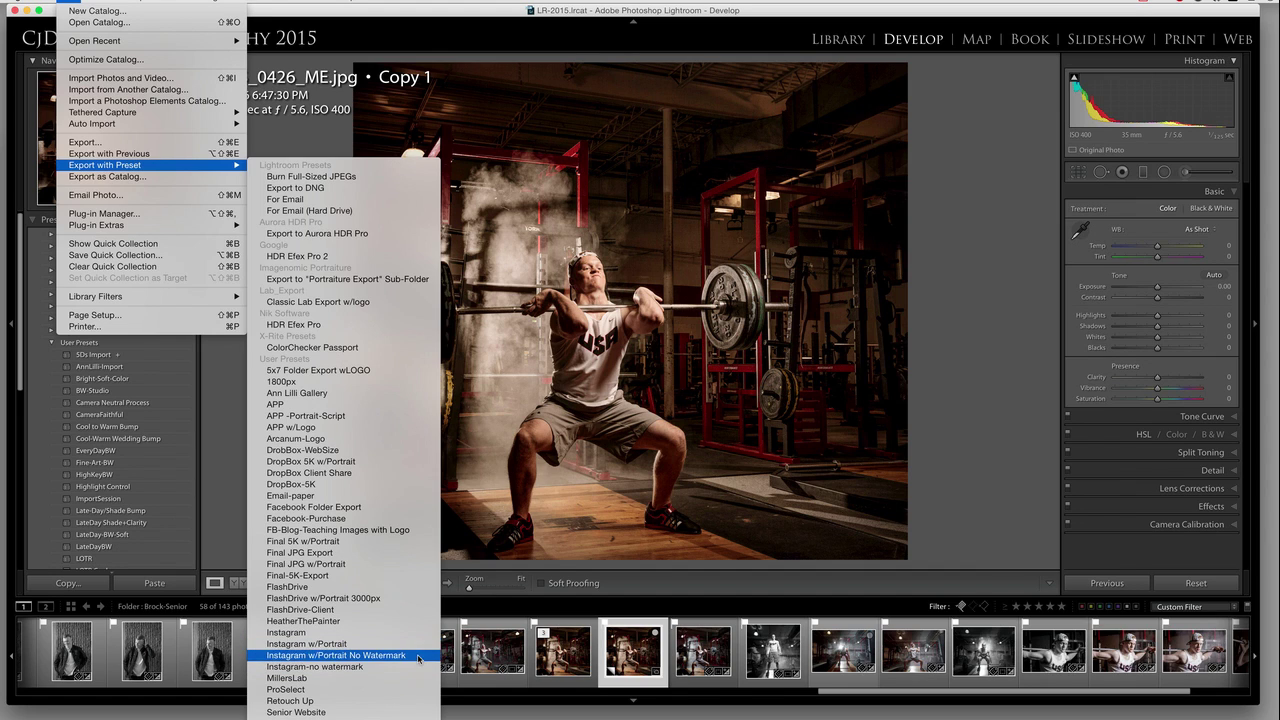
pyautogui.click(367, 667)
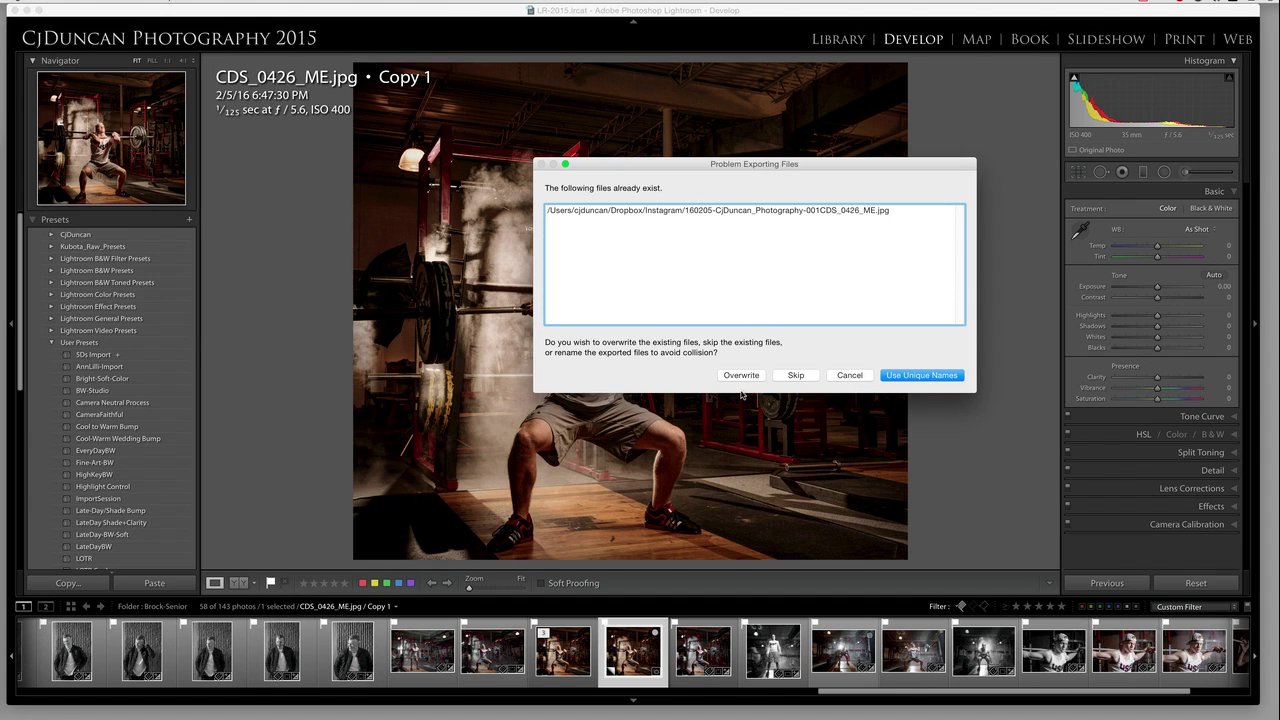
# Use Unique Names to keep the ME-2 export, then Quick Look-compare it with the watermarked ME file.
pyautogui.click(900, 376)
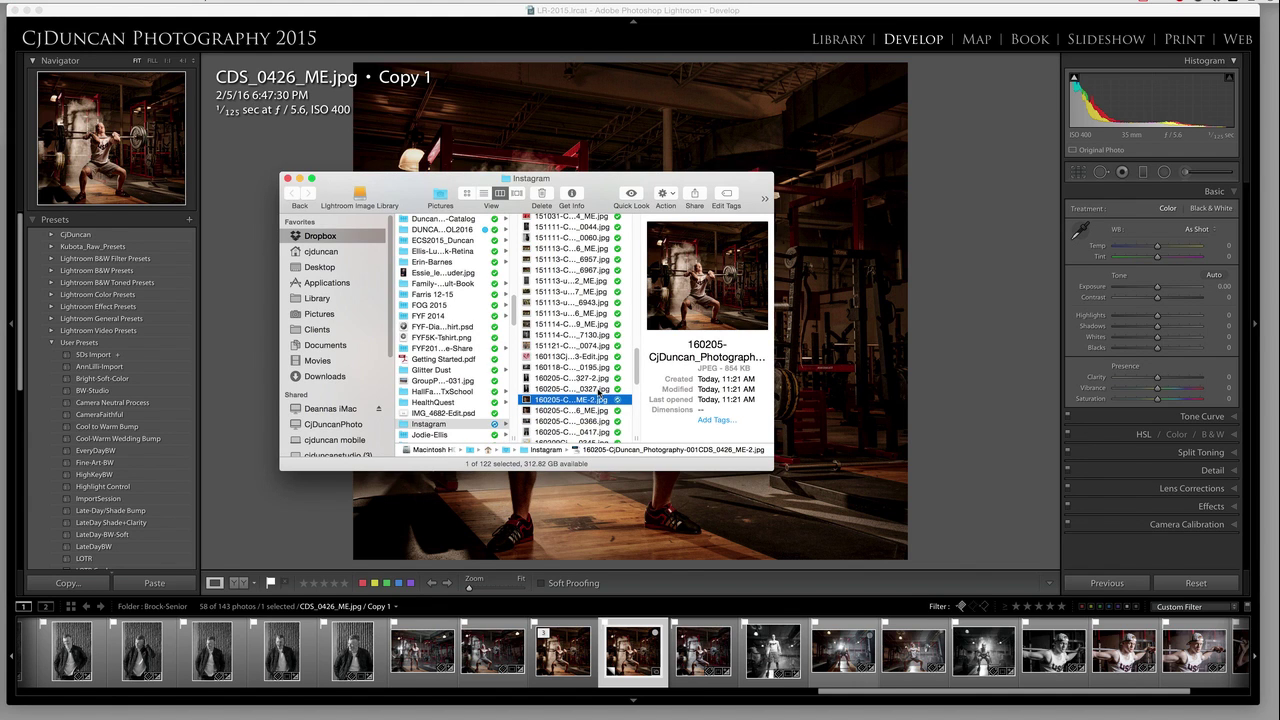
pyautogui.press('space')
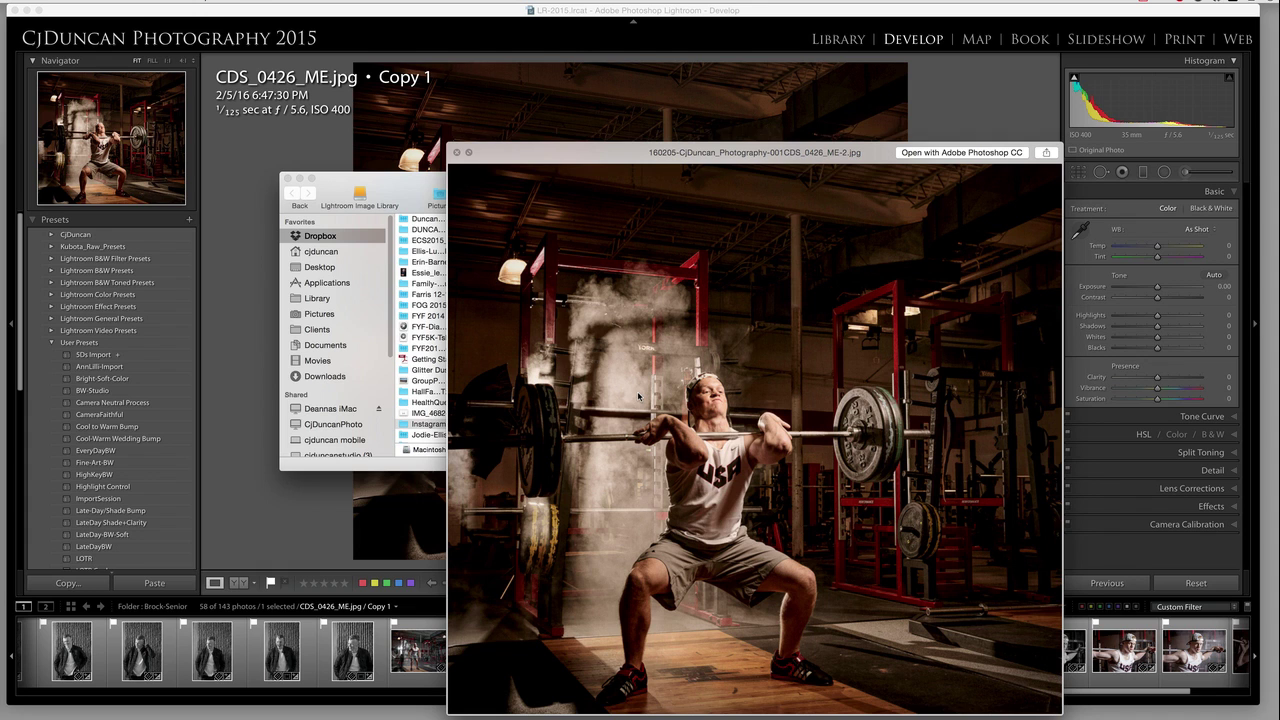
pyautogui.moveTo(848, 150); pyautogui.dragTo(835, 90)
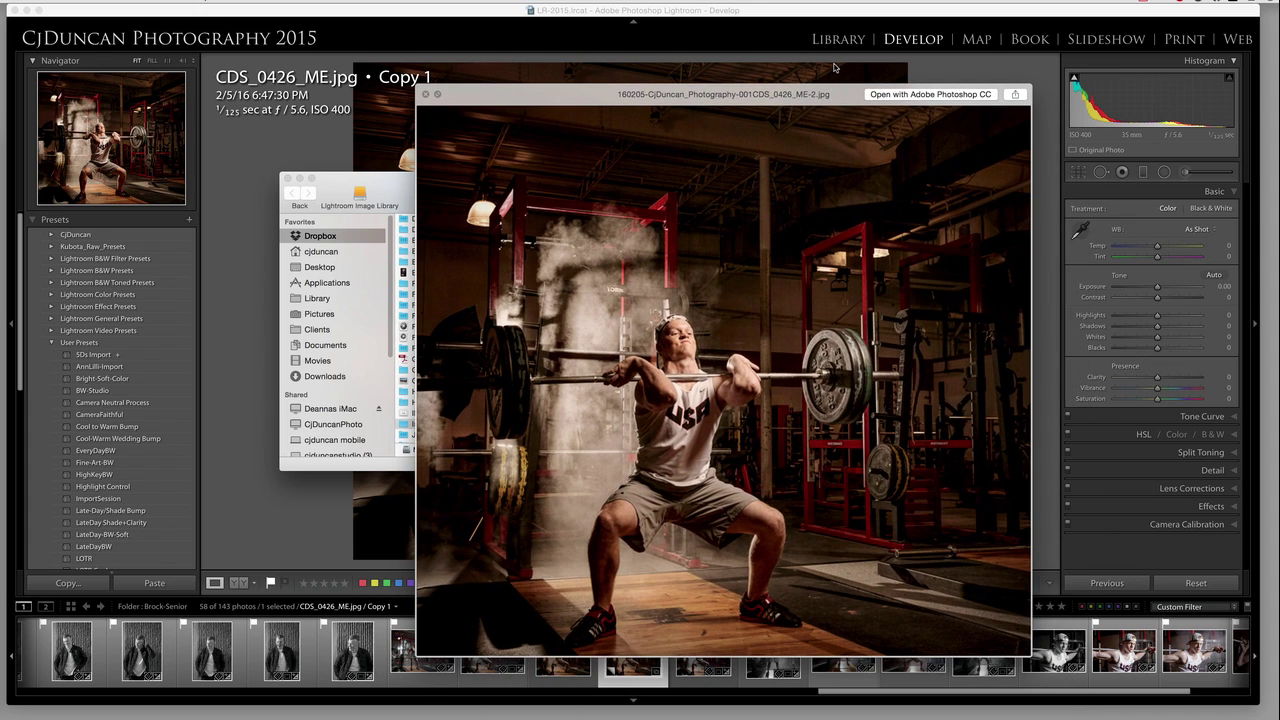
pyautogui.press('Up')
pyautogui.press('Down')
pyautogui.press('Down')
pyautogui.press('Up')
pyautogui.press('Down')
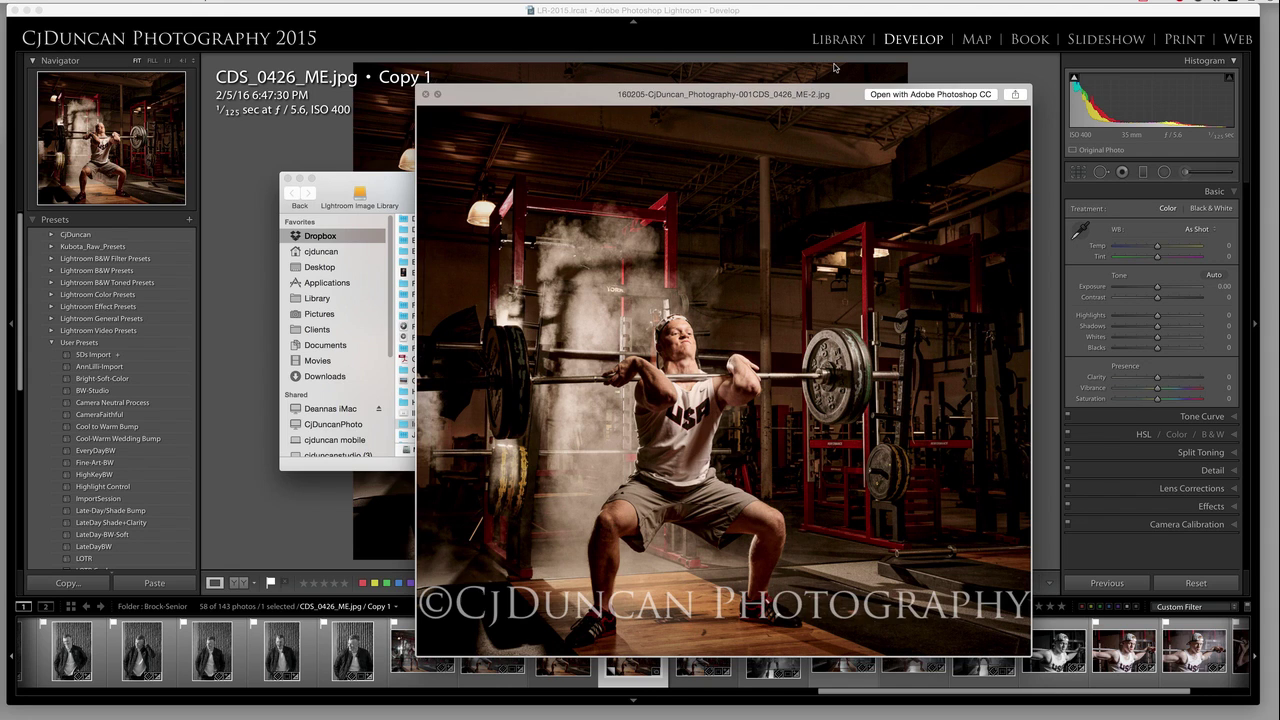
pyautogui.press('Up')
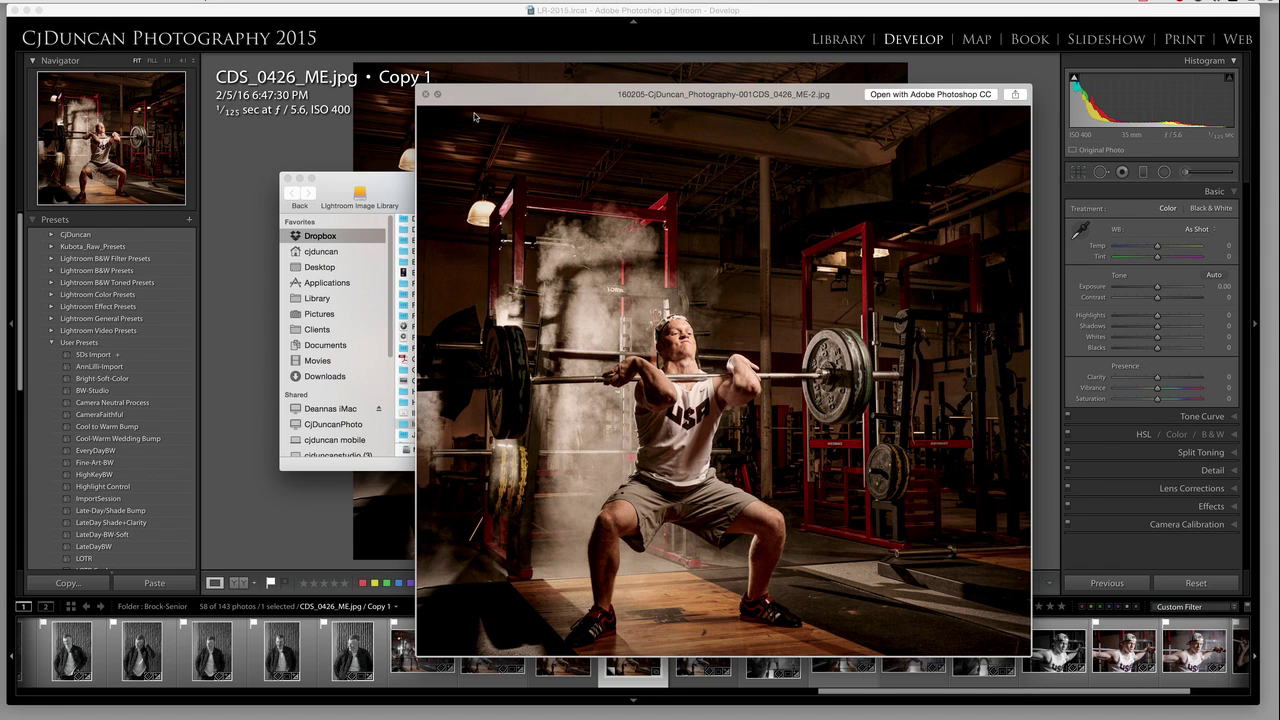
pyautogui.press('space')
pyautogui.moveTo(612, 186); pyautogui.dragTo(628, 160)
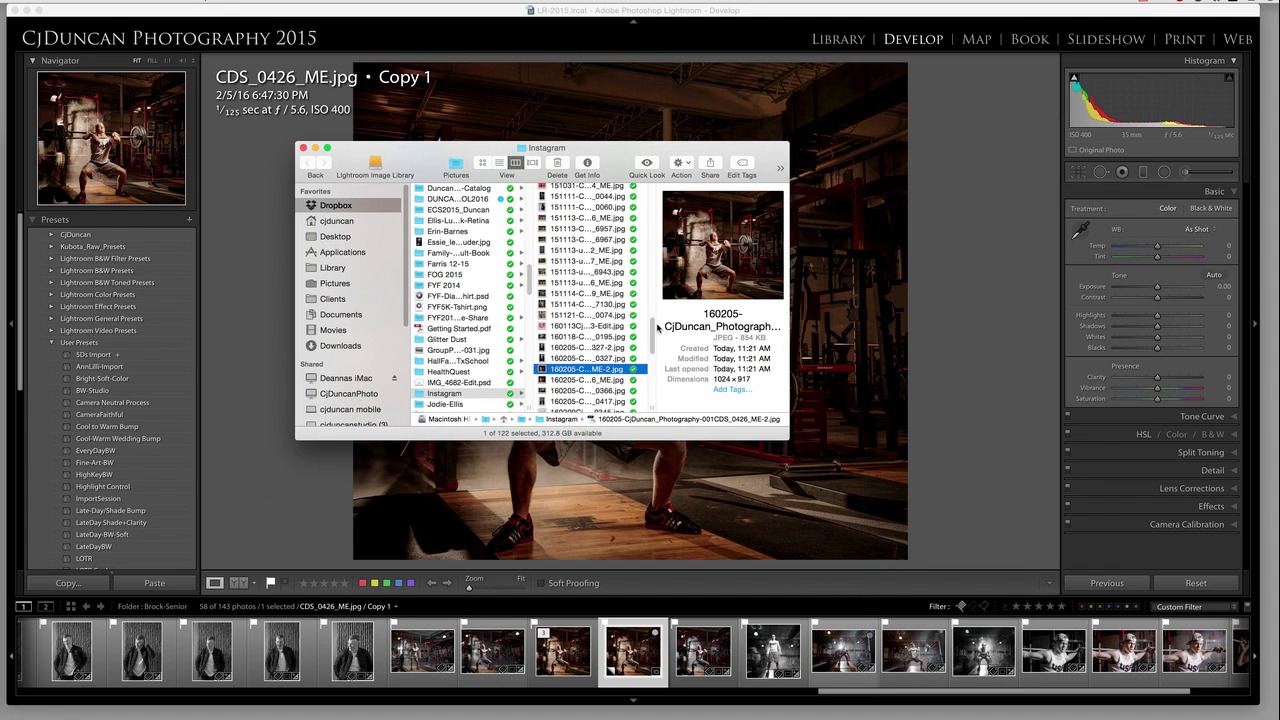
pyautogui.scroll(-2, 650, 345)
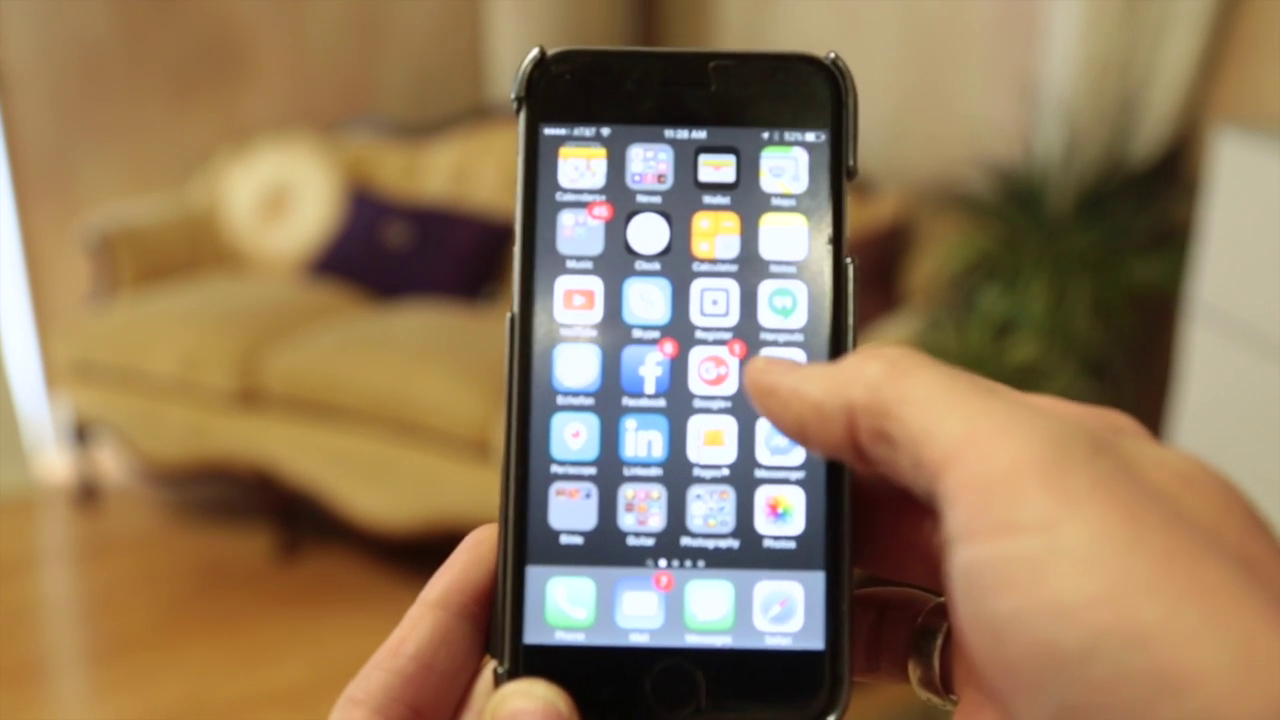
# In iPhone Dropbox, browse Files to the Instagram folder and open the exported weightlifter photo.
pyautogui.click(783, 368)
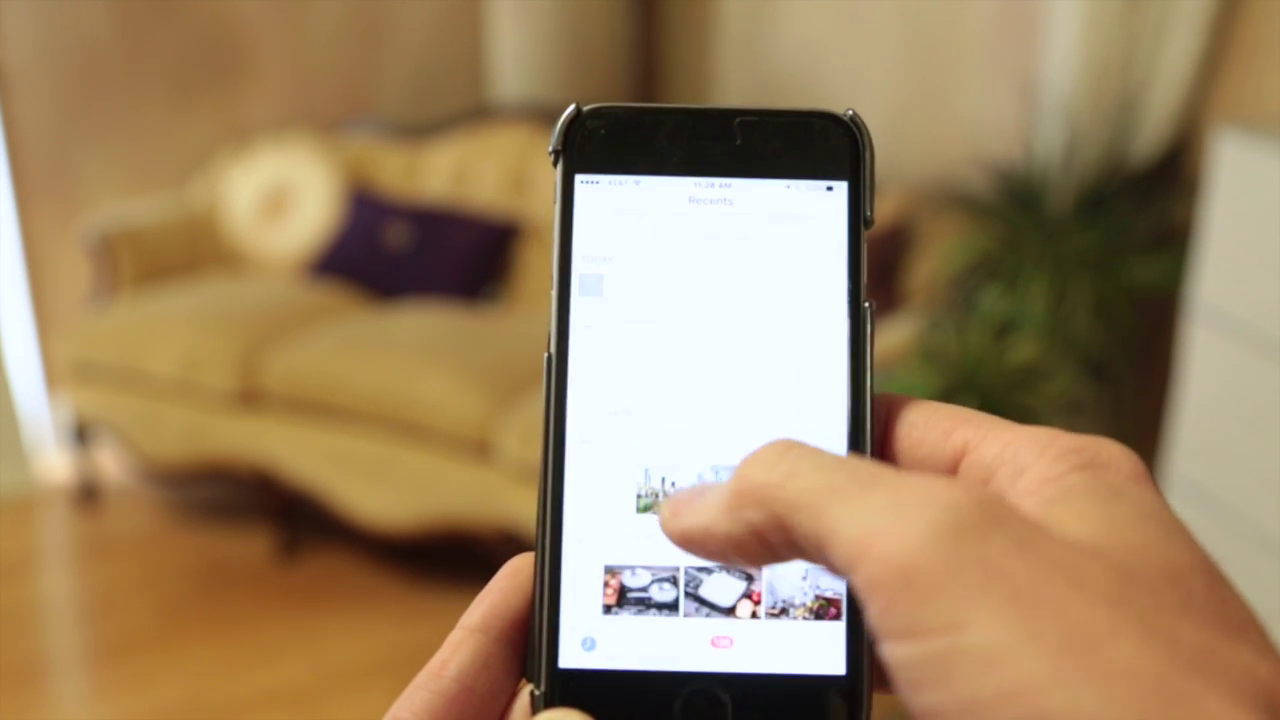
pyautogui.click(587, 641)
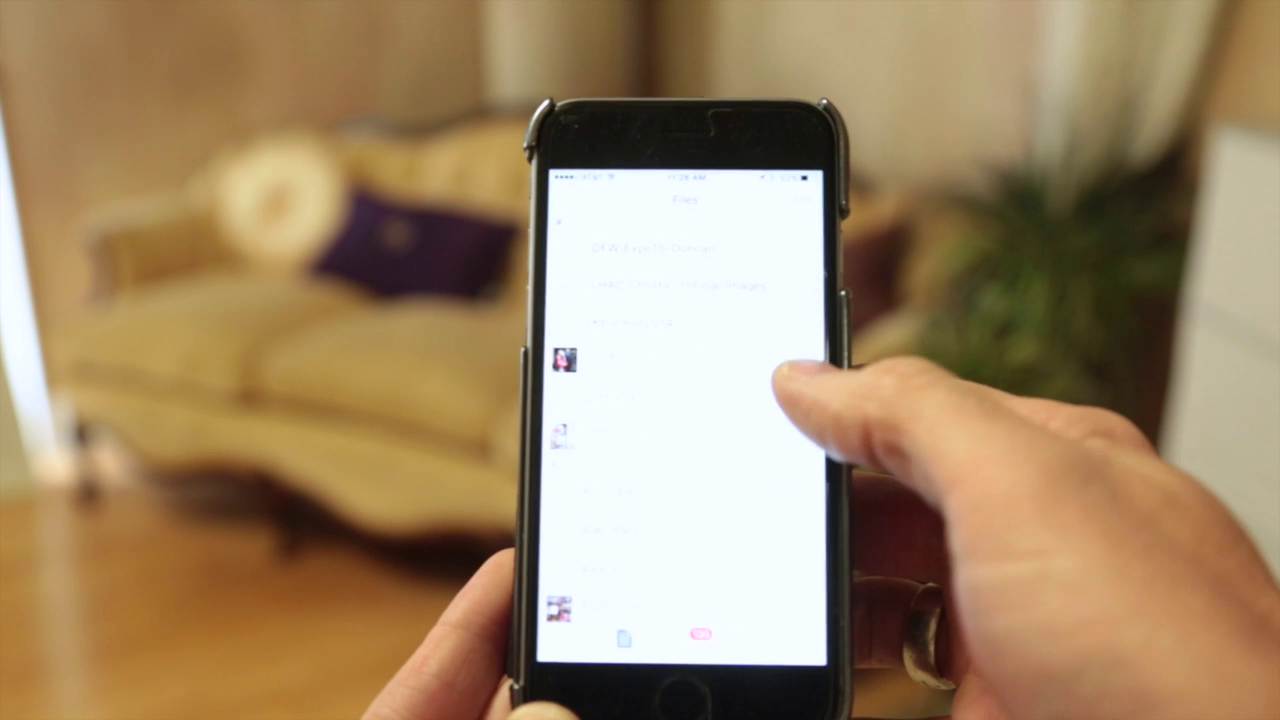
pyautogui.click(740, 491)
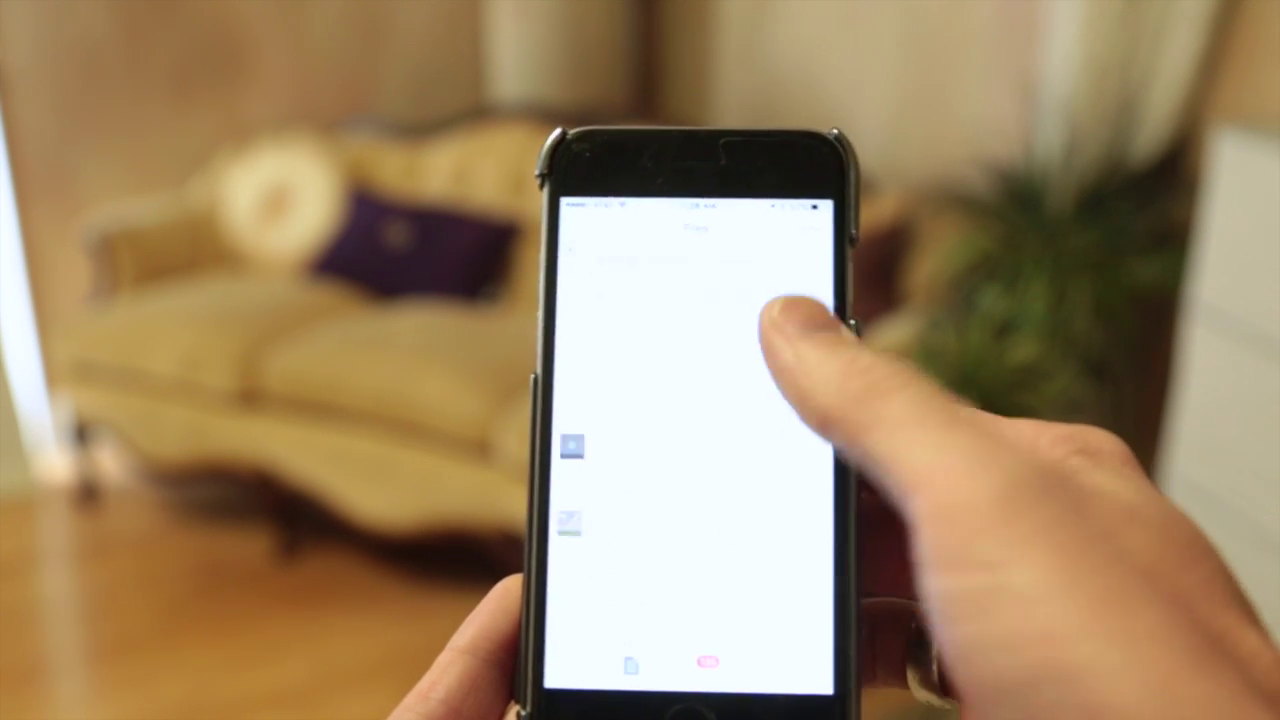
pyautogui.click(742, 392)
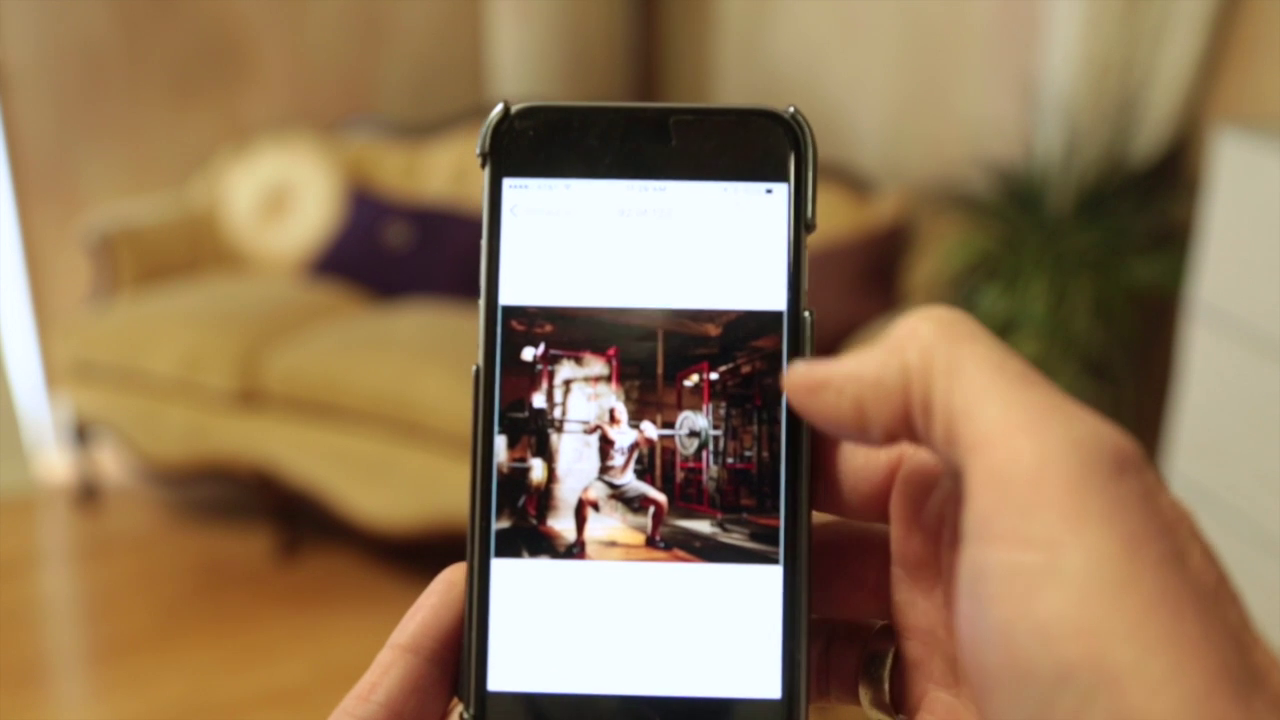
# Bring up the share options for the weightlifter photo in Dropbox.
pyautogui.click(728, 228)
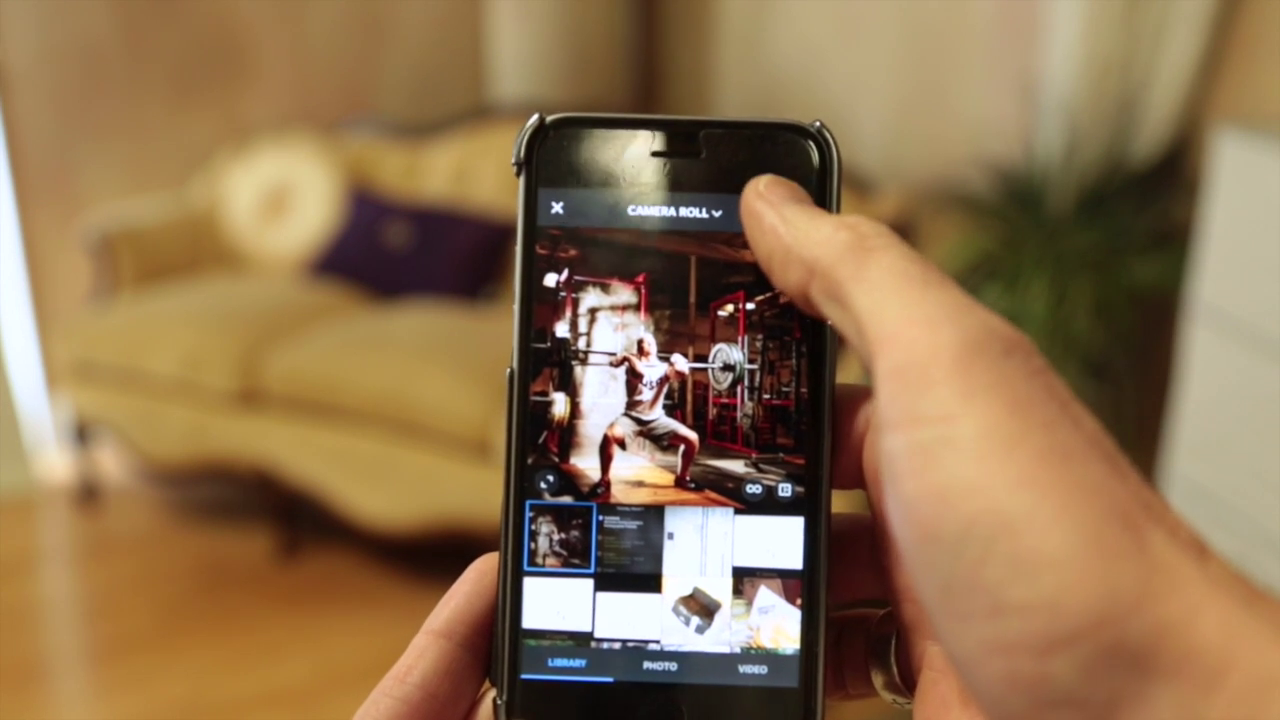
# Advance the weightlifter photo past Filters, step back once, then continue to start the new post.
pyautogui.click(753, 210)
pyautogui.click(765, 241)
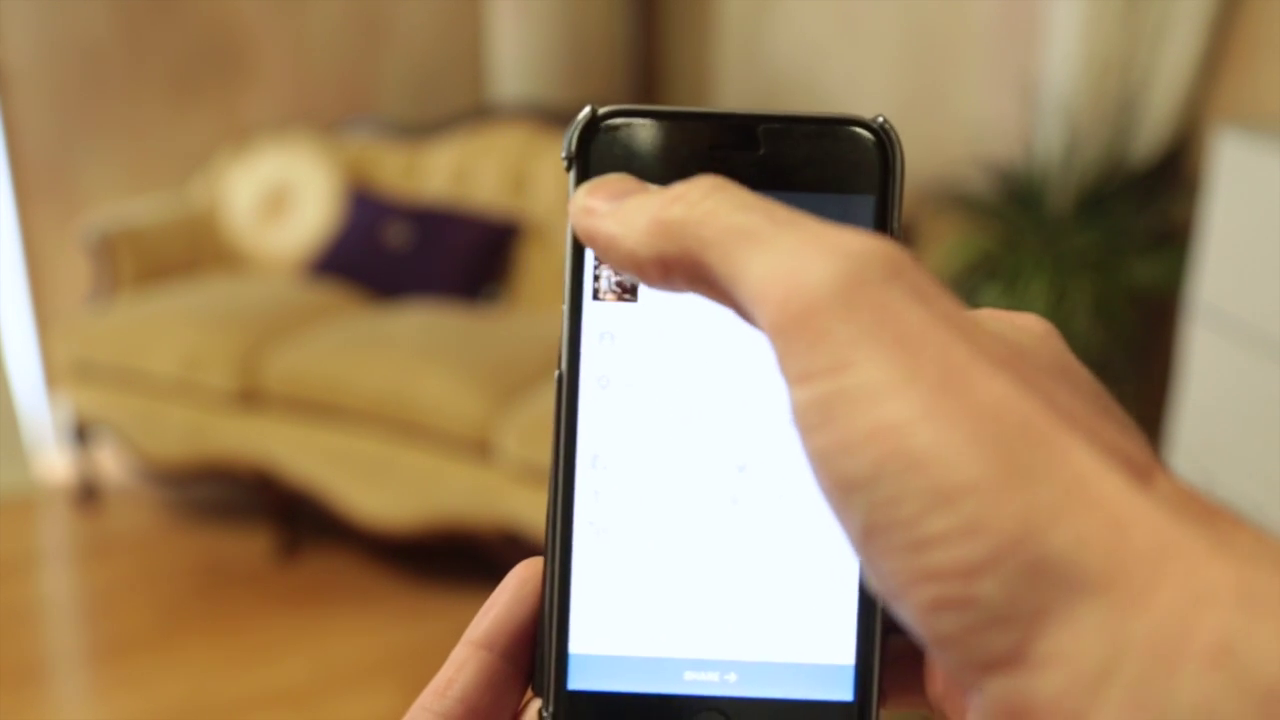
pyautogui.click(538, 192)
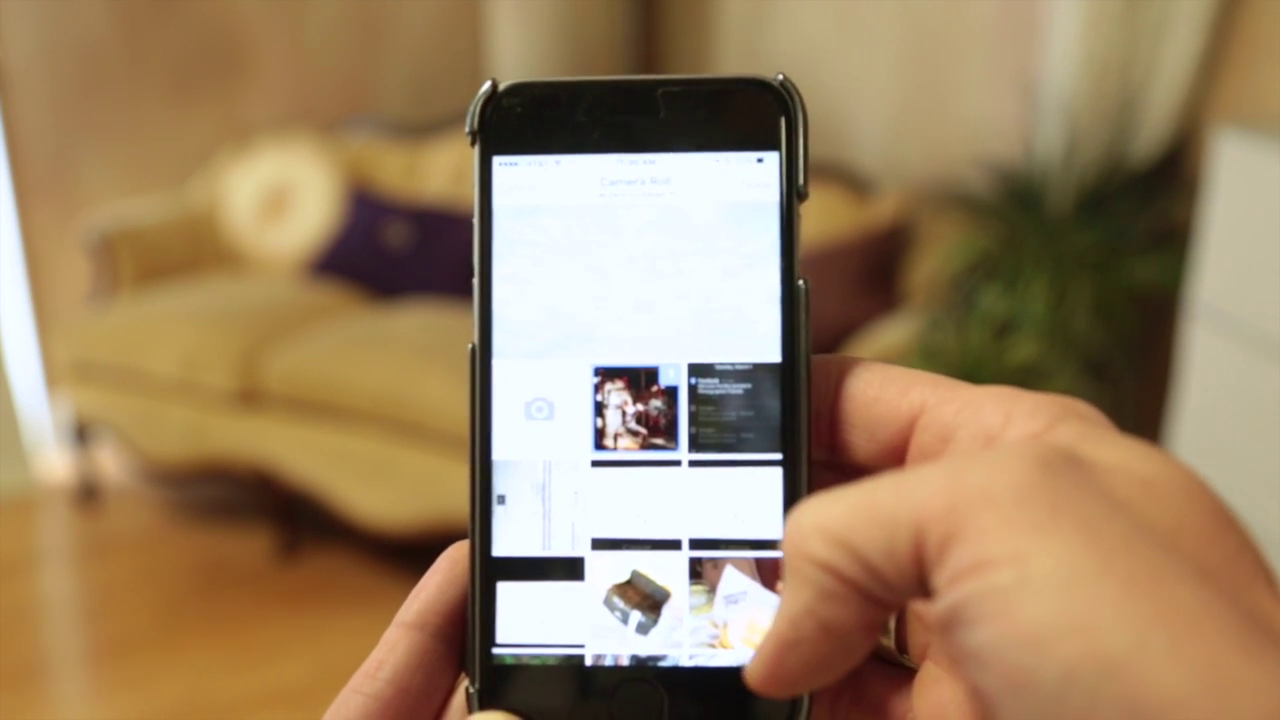
pyautogui.click(770, 195)
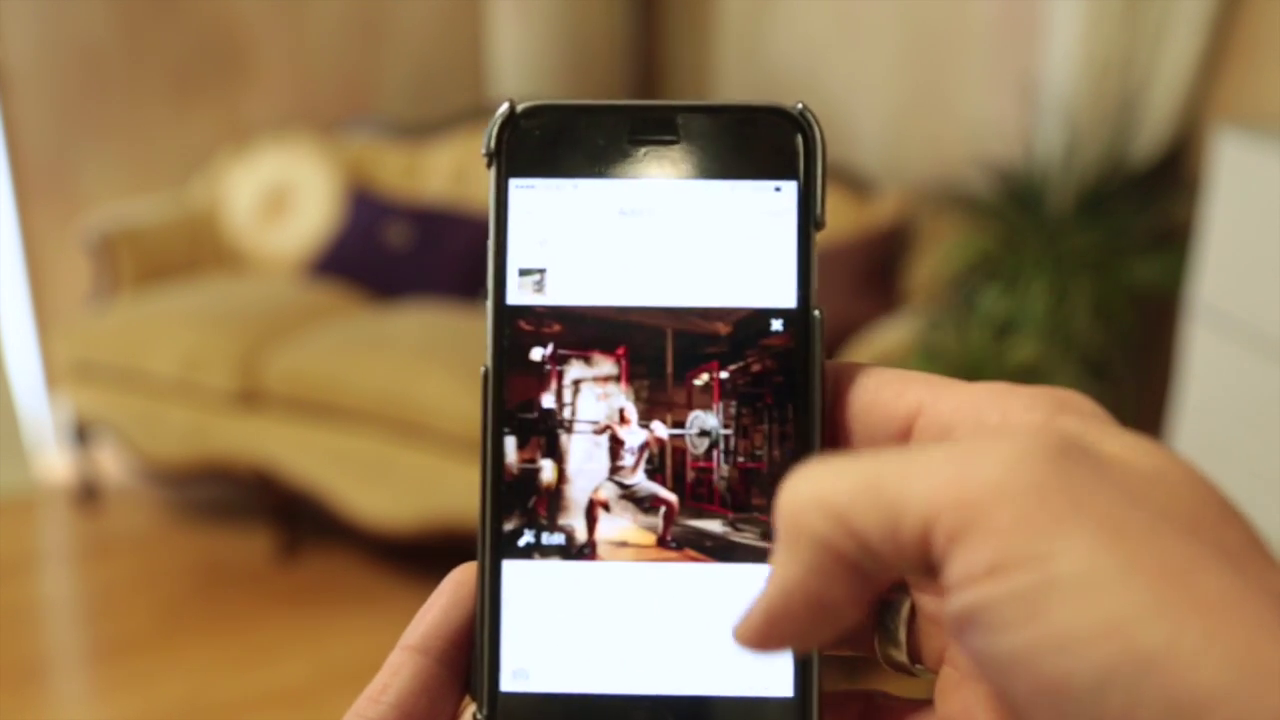